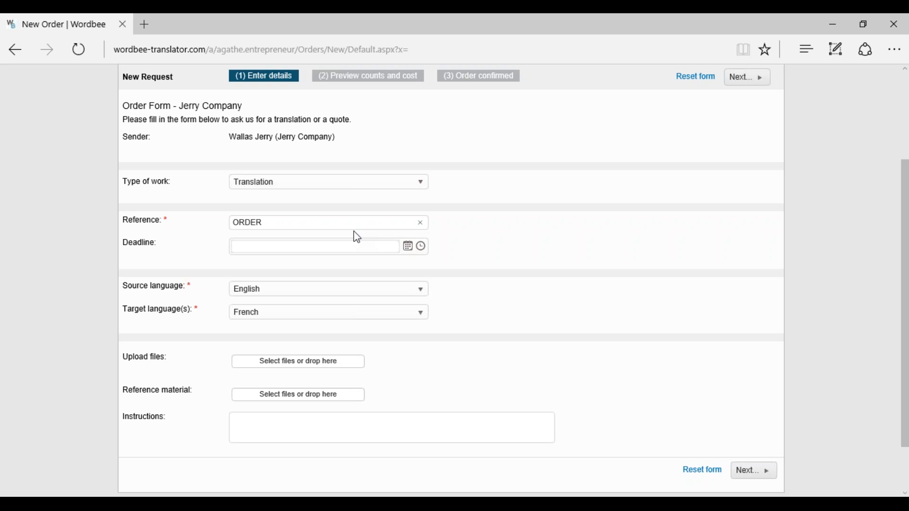
# - Enter ORDER JERRY as the request's reference and set the deadline to 01/07/2016 13:00
pyautogui.write('Y')
pyautogui.click(408, 246)
pyautogui.click(319, 362)
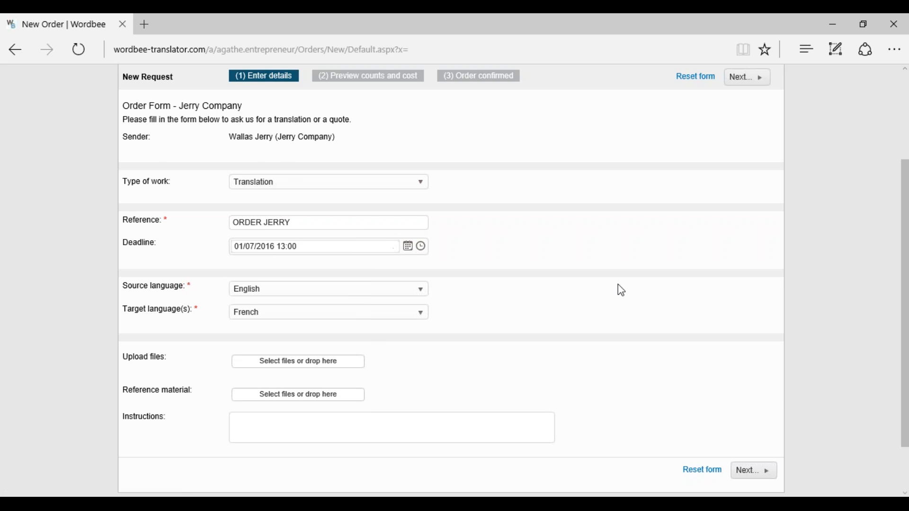
# - Upload trade of translators-v1.htm as the file to translate and proceed to the counts and cost preview
pyautogui.scroll(-1, 442, 351)
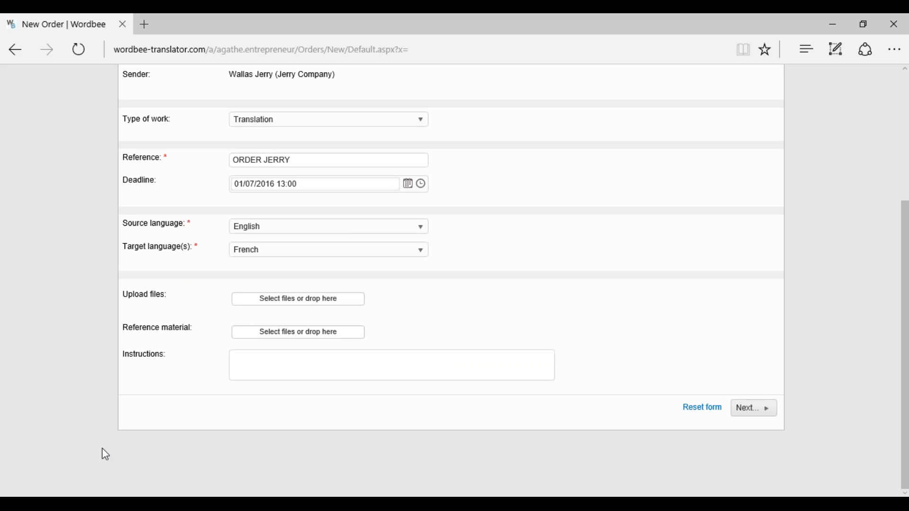
pyautogui.moveTo(102, 449); pyautogui.dragTo(275, 302)
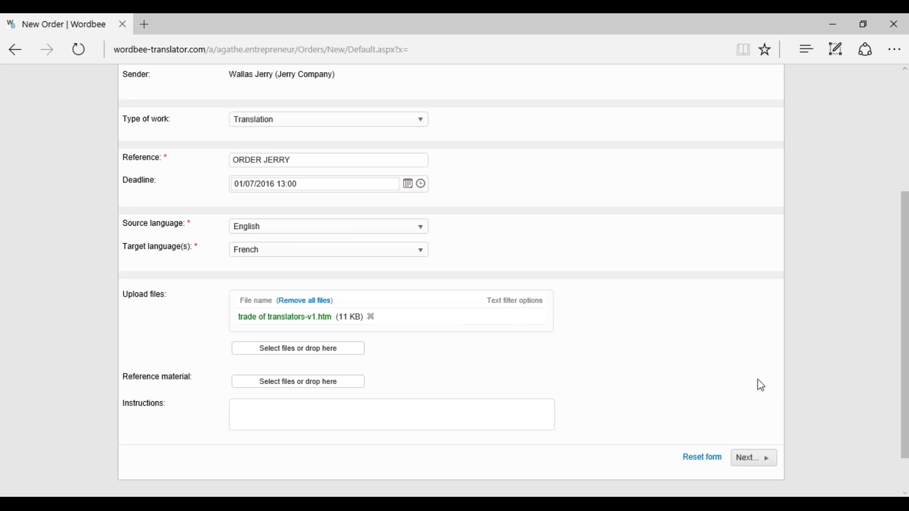
pyautogui.click(760, 462)
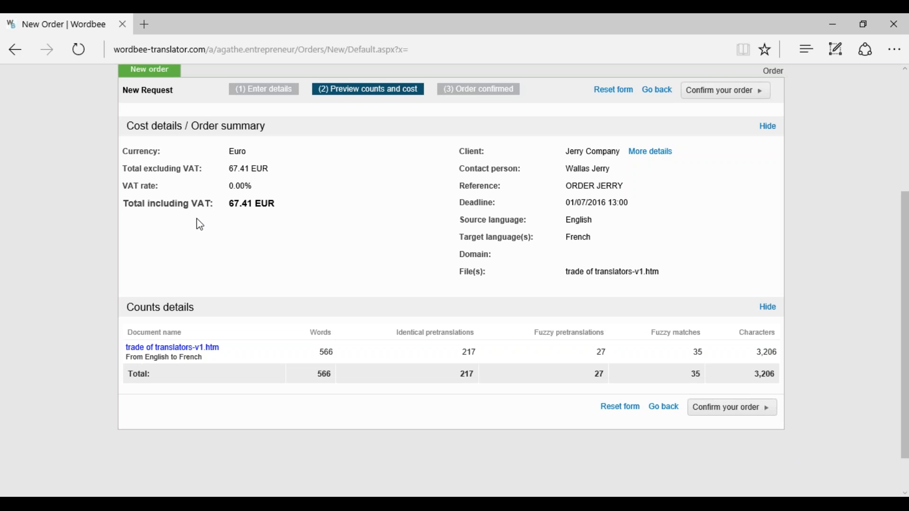
# - Check the total including VAT, confirm the order and close the client's browser window
pyautogui.moveTo(231, 209); pyautogui.dragTo(280, 205)
pyautogui.click(335, 229)
pyautogui.click(734, 410)
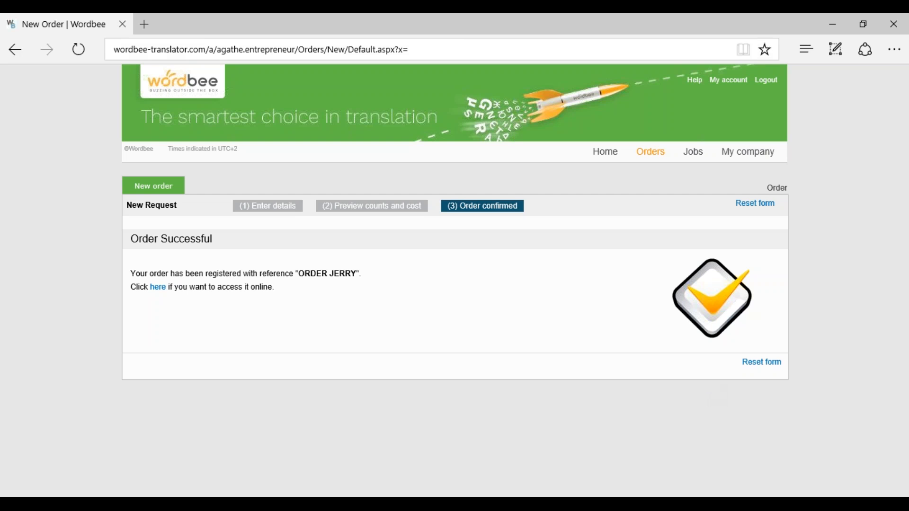
pyautogui.click(895, 24)
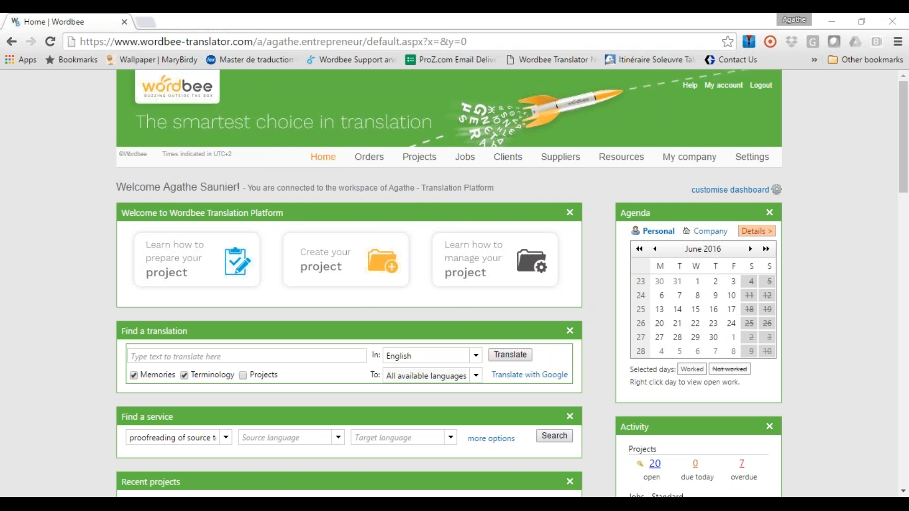
# - List all orders in the manager's workspace and open the details of ORDER JERRY
pyautogui.moveTo(372, 163)
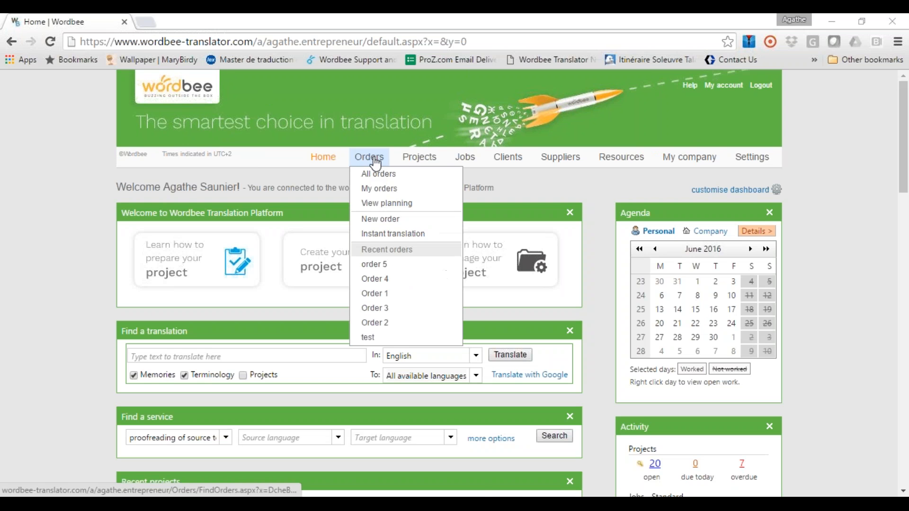
pyautogui.click(375, 163)
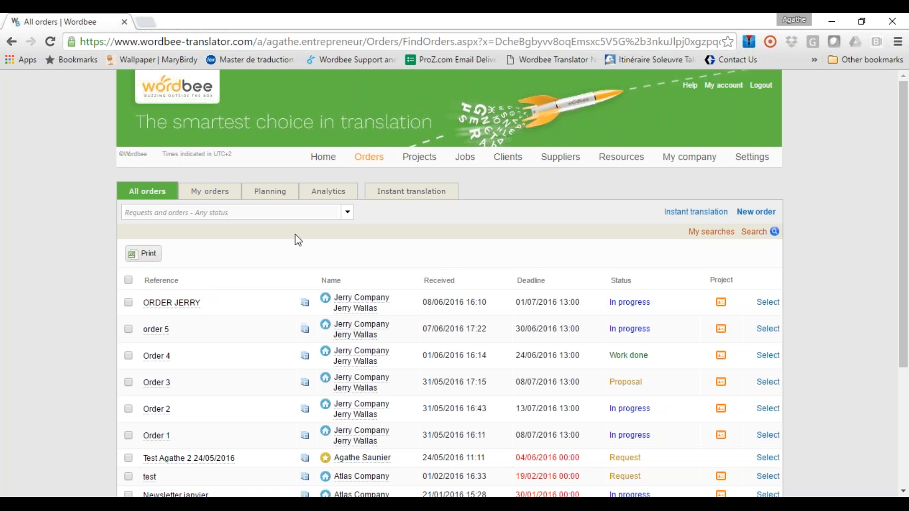
pyautogui.click(776, 304)
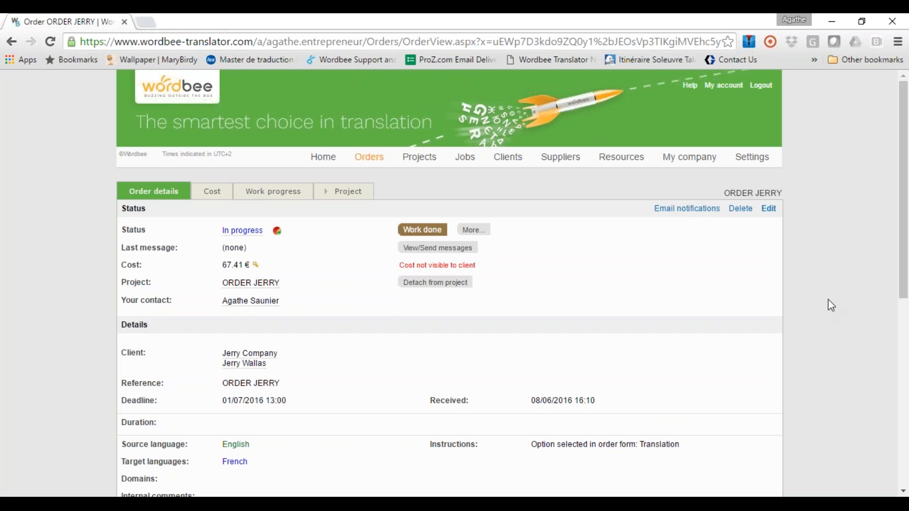
# - Open the quotes and invoices of ORDER JERRY, going back to the order and retrying if the page errors
pyautogui.click(213, 191)
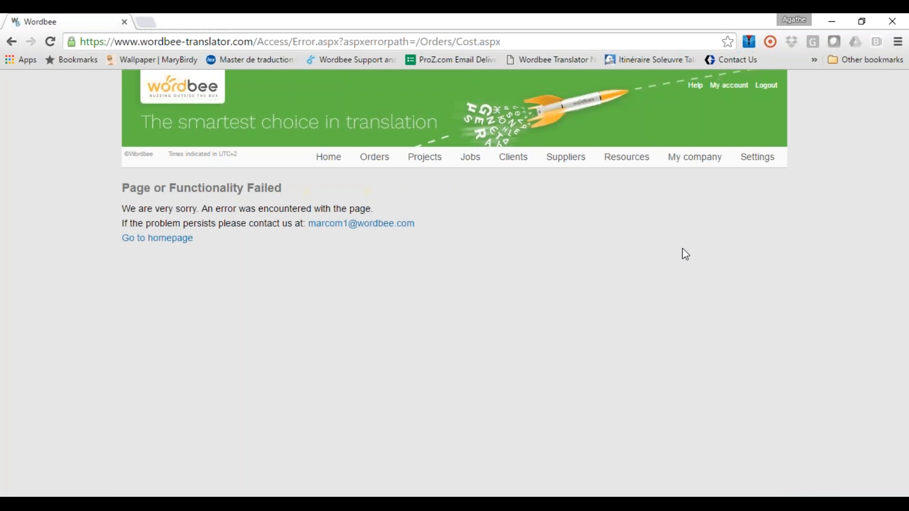
pyautogui.click(10, 41)
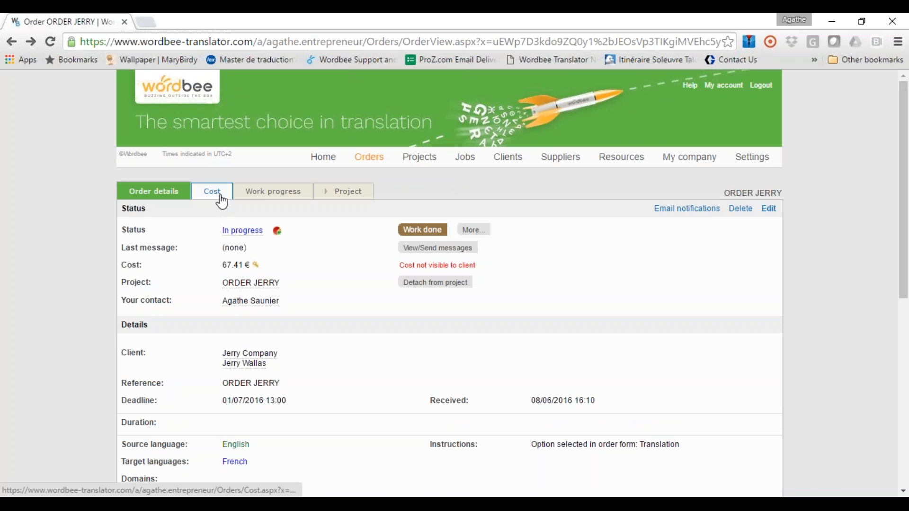
pyautogui.click(221, 202)
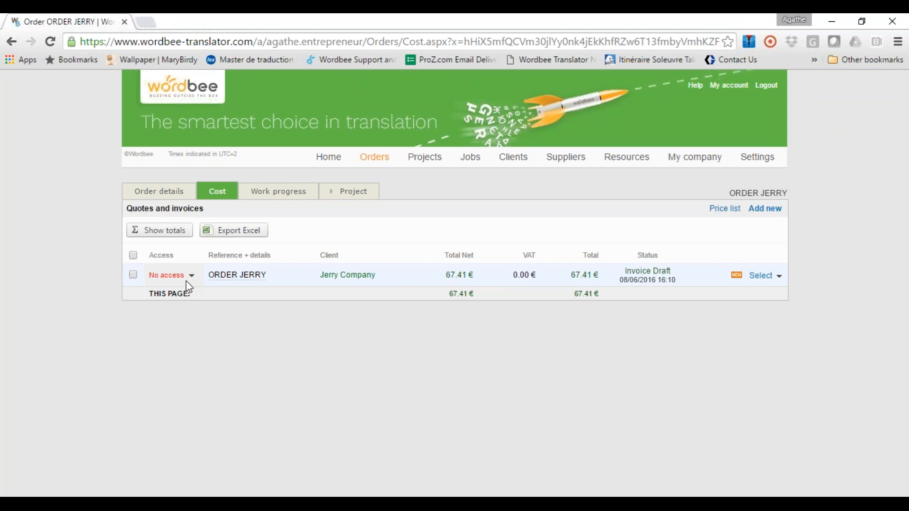
# - Open the draft invoice of ORDER JERRY and view its line details enlarged, restoring the window size
pyautogui.click(763, 282)
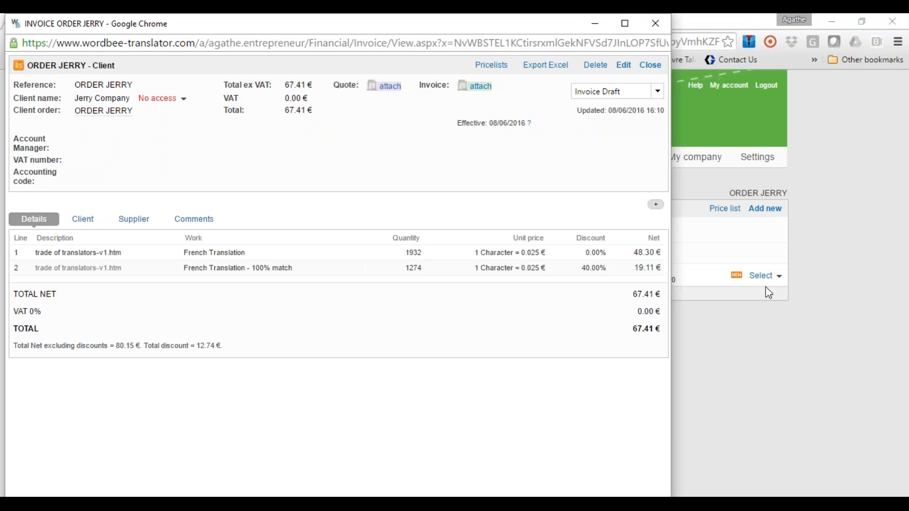
pyautogui.click(625, 24)
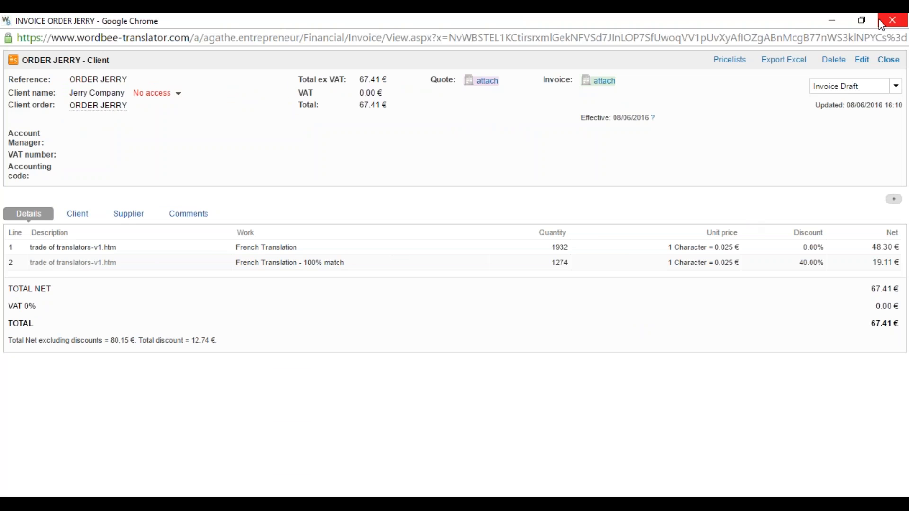
pyautogui.click(863, 20)
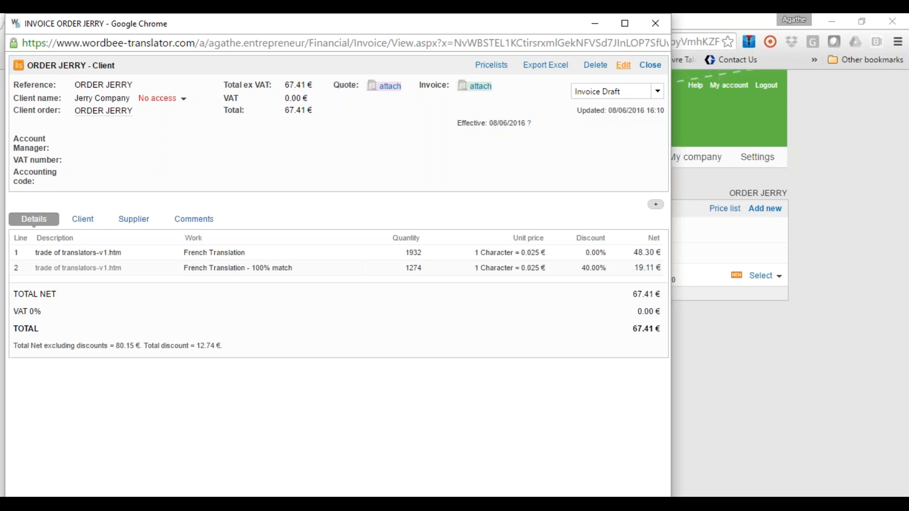
# - Open the invoice for editing and inspect the settings of the 100% match line without changing them
pyautogui.click(623, 65)
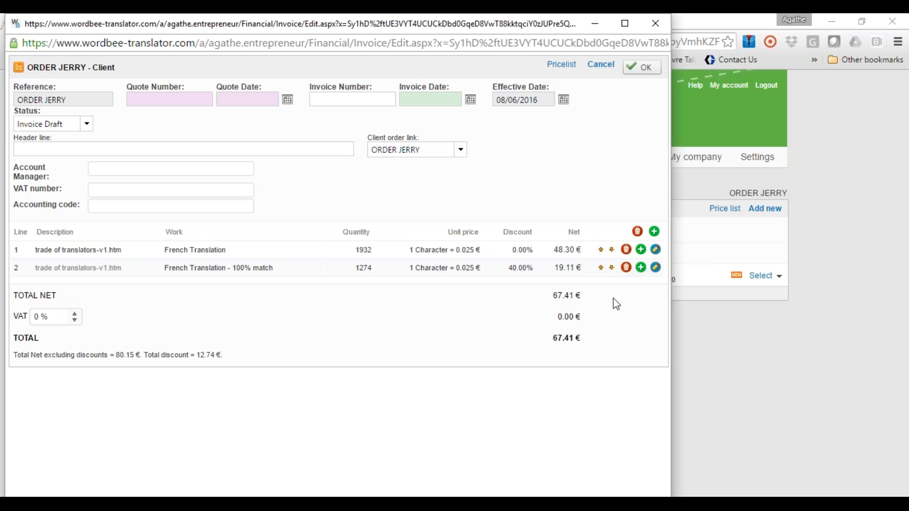
pyautogui.click(656, 268)
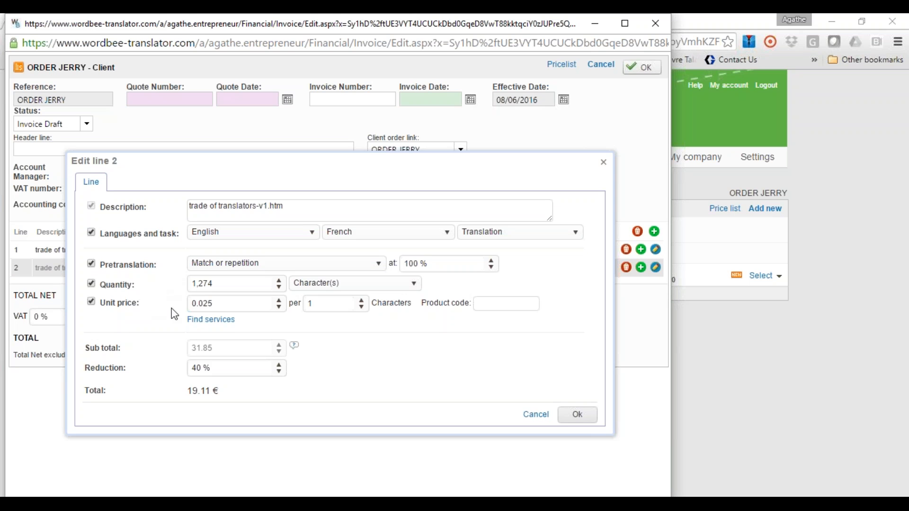
pyautogui.click(606, 164)
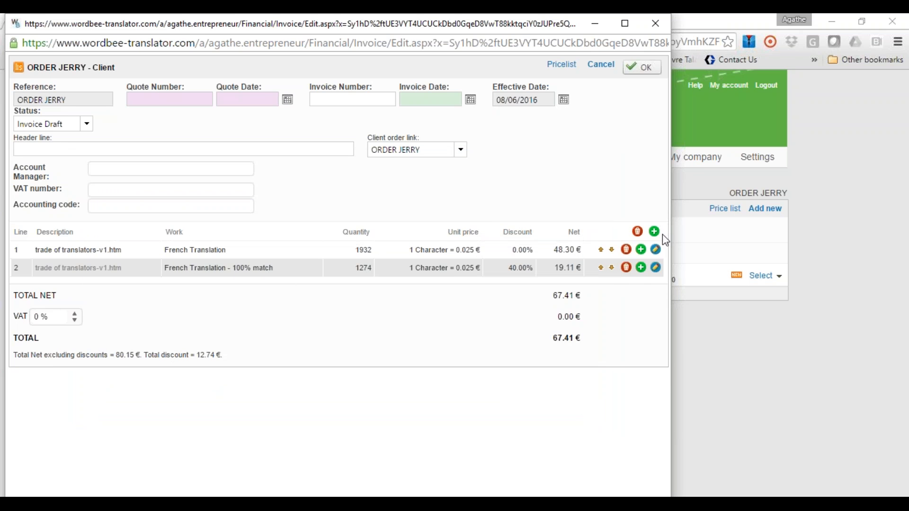
# - Add an invoice line that subtracts a 3 % discount from the total net
pyautogui.click(655, 232)
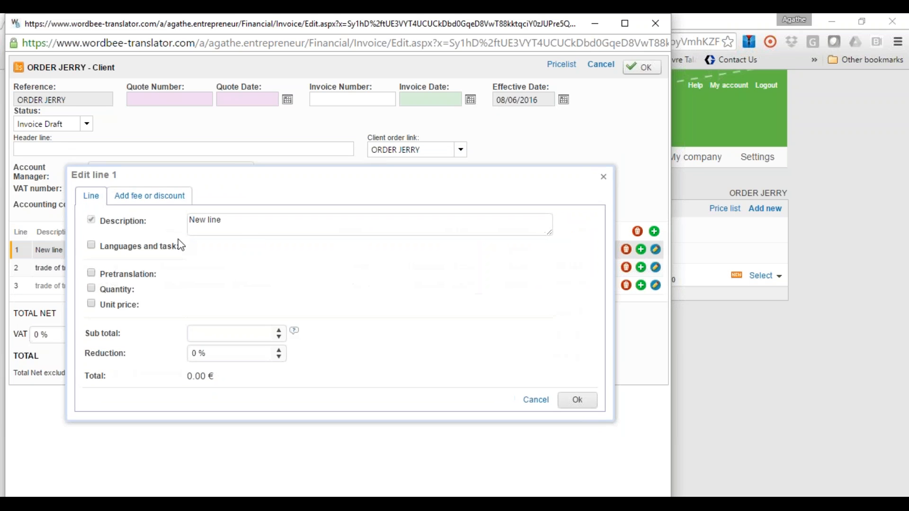
pyautogui.click(156, 197)
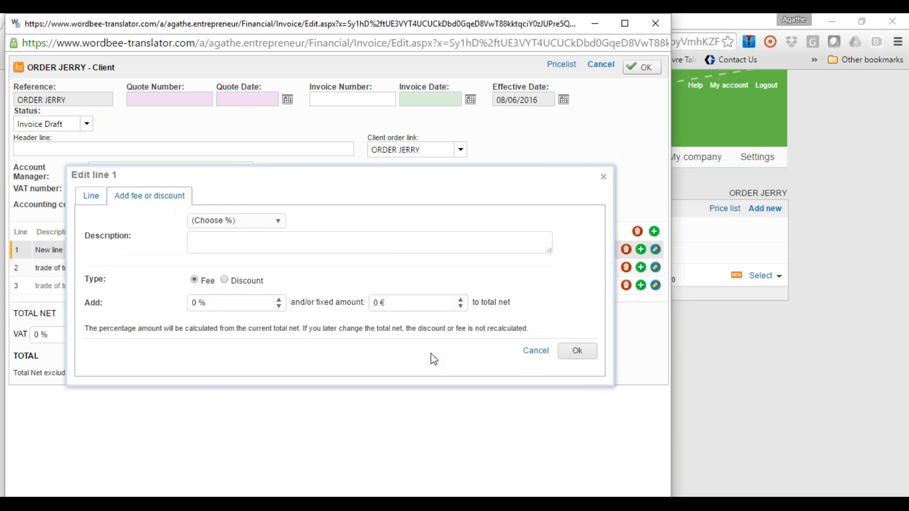
pyautogui.click(226, 281)
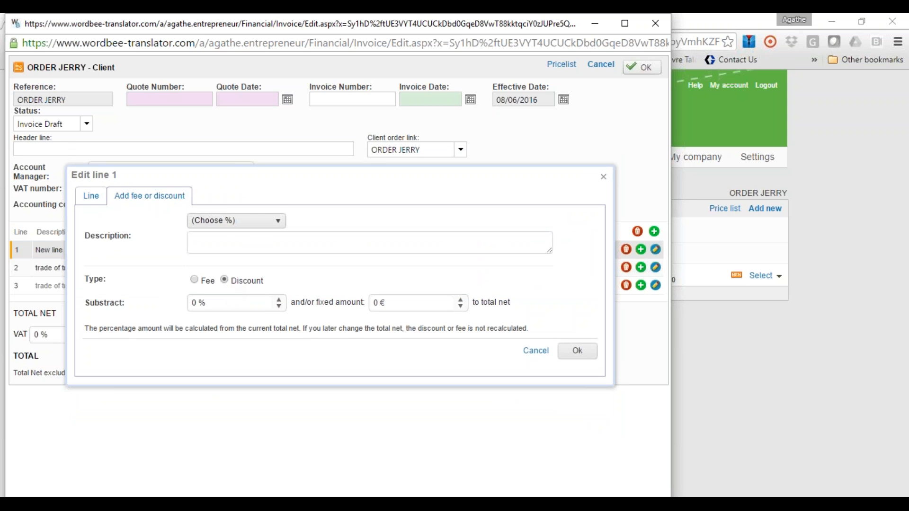
pyautogui.click(259, 227)
pyautogui.click(402, 233)
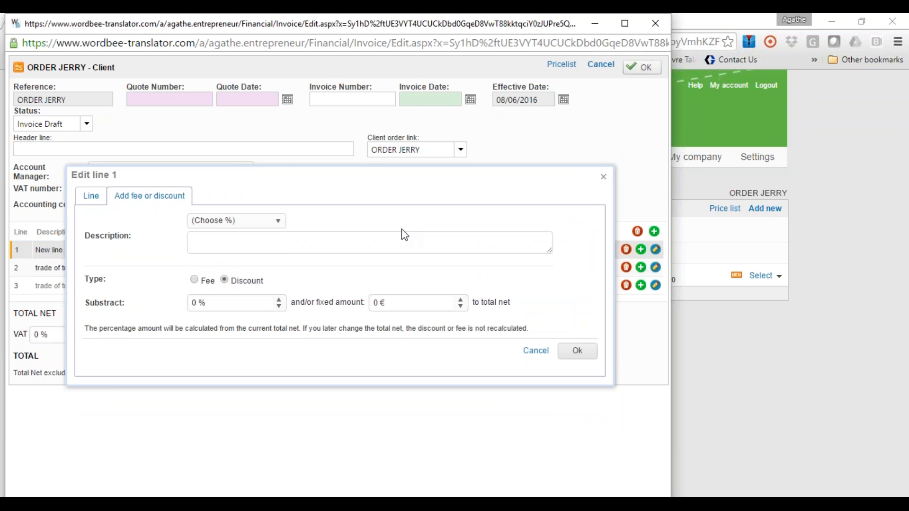
pyautogui.click(198, 305)
pyautogui.press('BackSpace')
pyautogui.write('3')
pyautogui.click(567, 262)
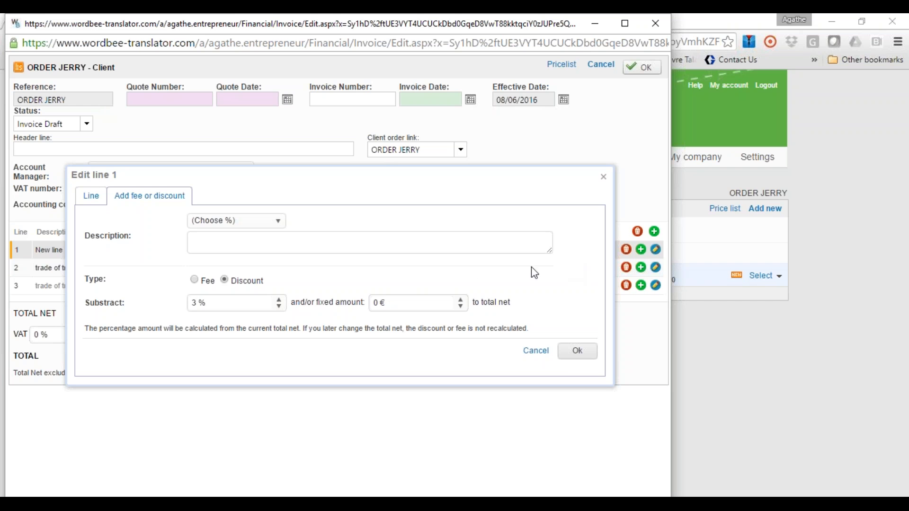
pyautogui.click(578, 351)
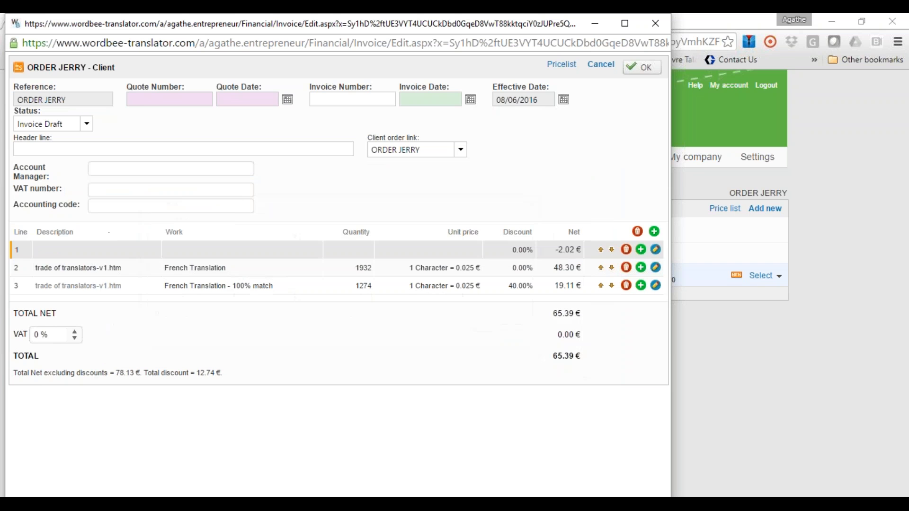
# - Move the discount line below both translation lines and save the invoice
pyautogui.click(612, 251)
pyautogui.click(612, 268)
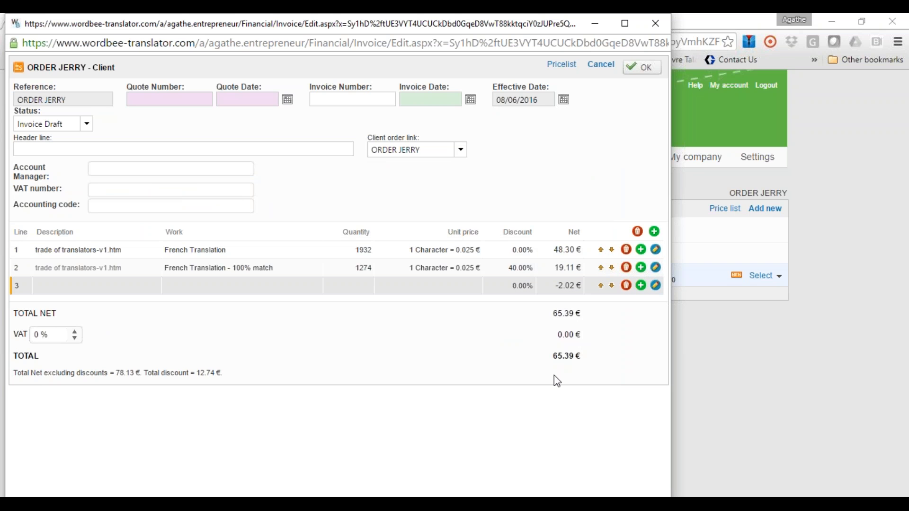
pyautogui.click(640, 67)
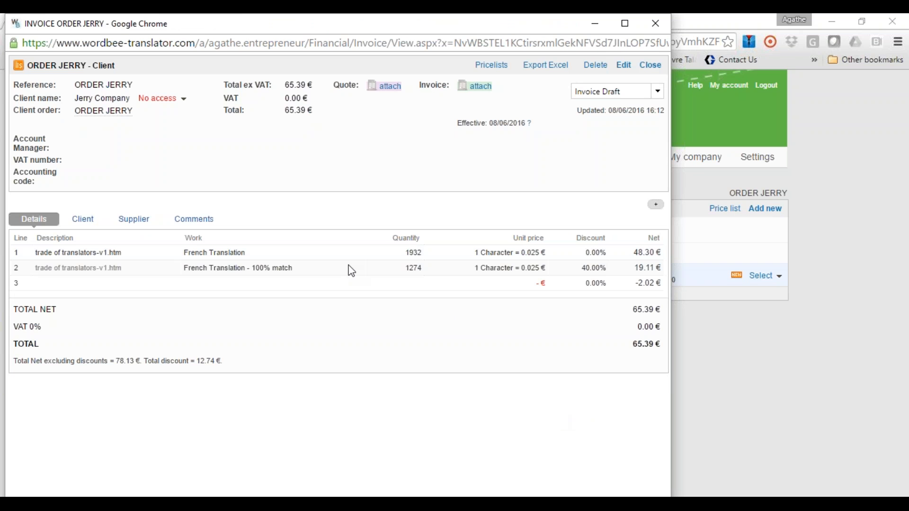
# - Allow the client to view the invoice's cost and attachments, and close the invoice window
pyautogui.click(183, 100)
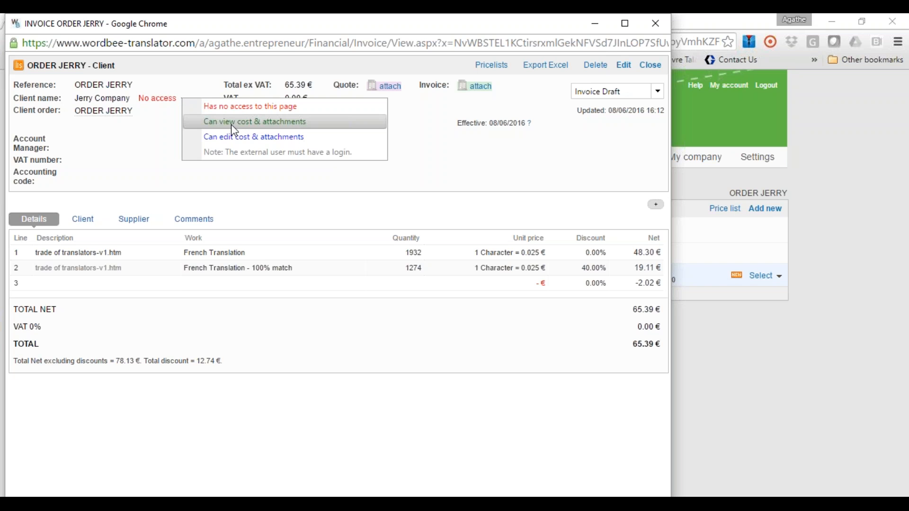
pyautogui.click(256, 124)
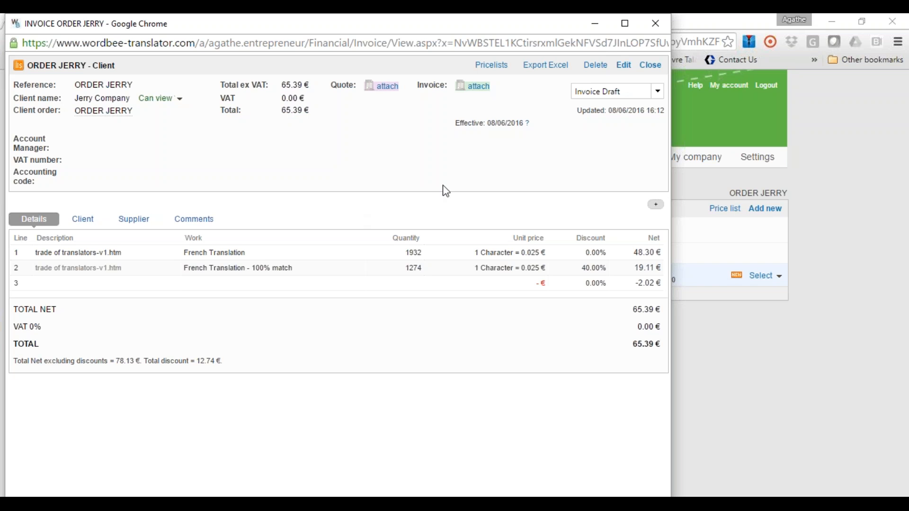
pyautogui.click(659, 29)
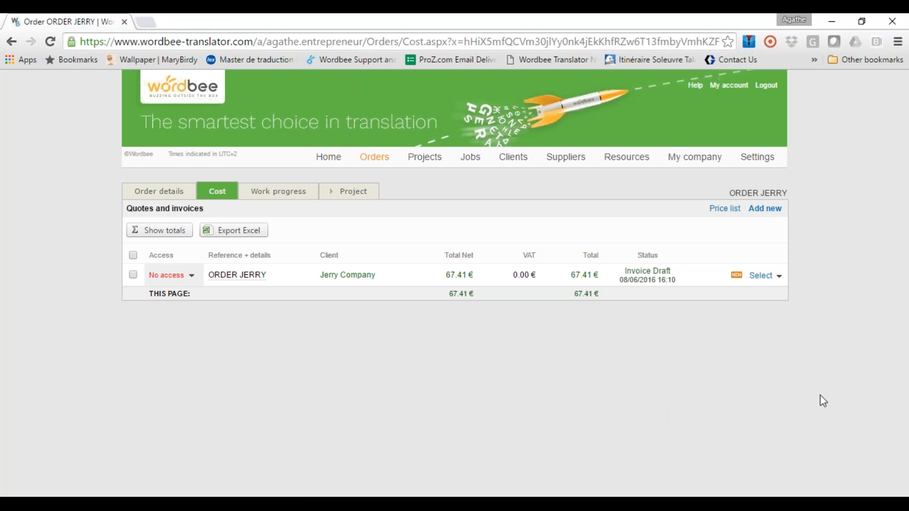
# - Reload the order's cost page and return to the order details to check the updated cost
pyautogui.click(516, 42)
pyautogui.press('Return')
pyautogui.click(154, 195)
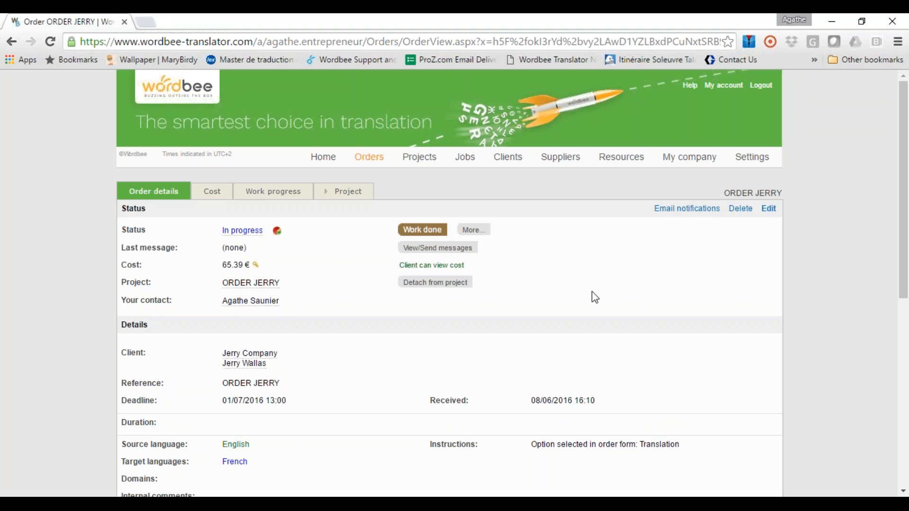
# - Open the standard pricelist of the supplier located in Macedonia from the suppliers list
pyautogui.click(562, 165)
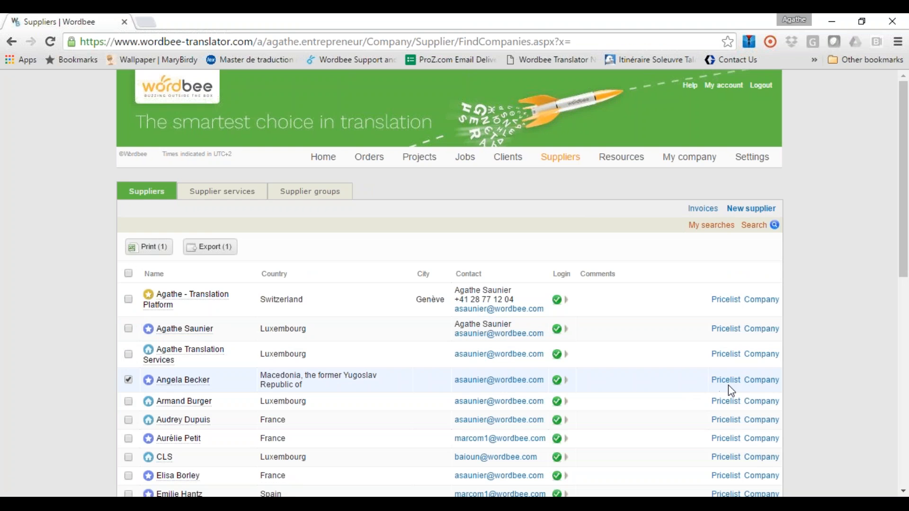
pyautogui.click(729, 381)
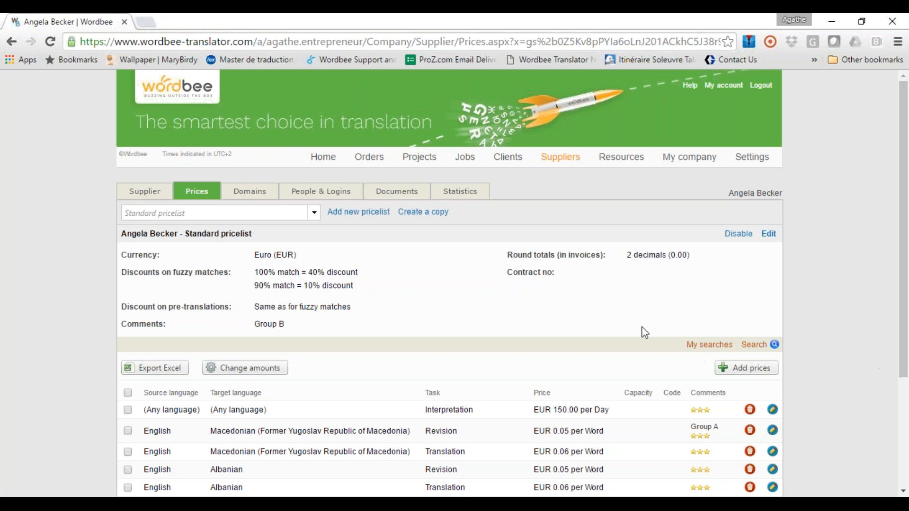
pyautogui.scroll(-1, 324, 322)
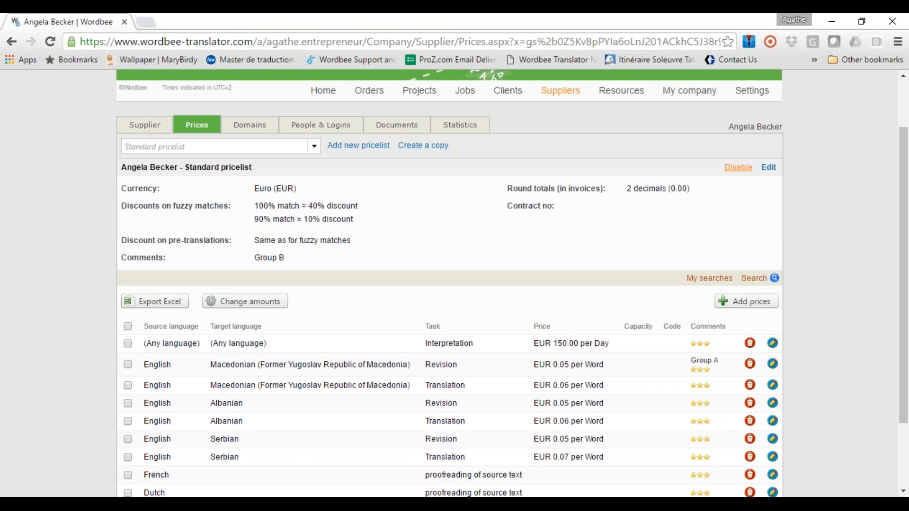
# - Open the supplier pricelist's properties for editing and examine its fuzzy match discounts and minimum charges
pyautogui.click(767, 170)
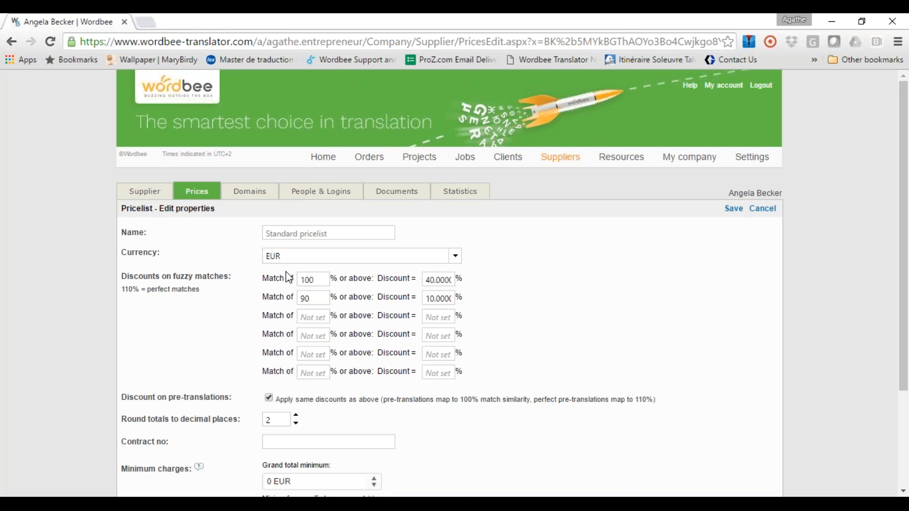
pyautogui.scroll(-3, 578, 309)
pyautogui.scroll(3, 663, 265)
pyautogui.scroll(-3, 464, 343)
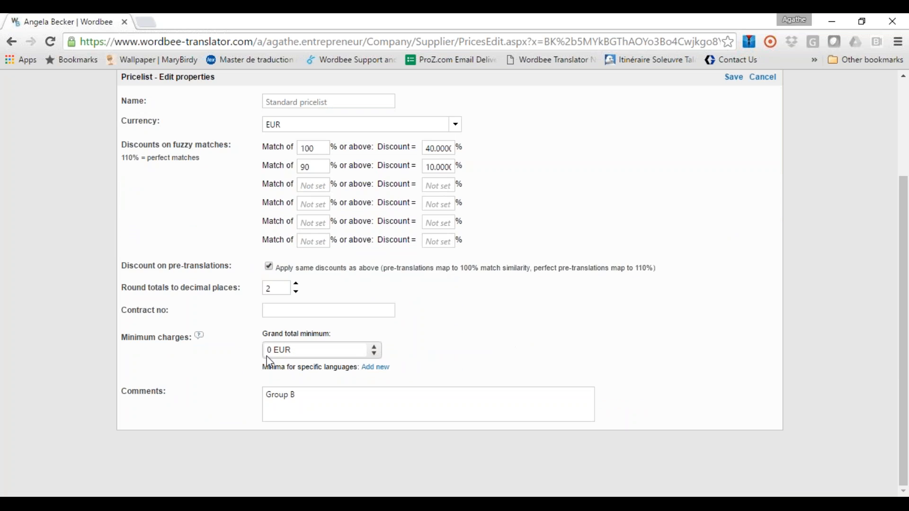
# - Save the supplier pricelist's properties and review its prices per language pair and task
pyautogui.scroll(3, 724, 275)
pyautogui.click(733, 209)
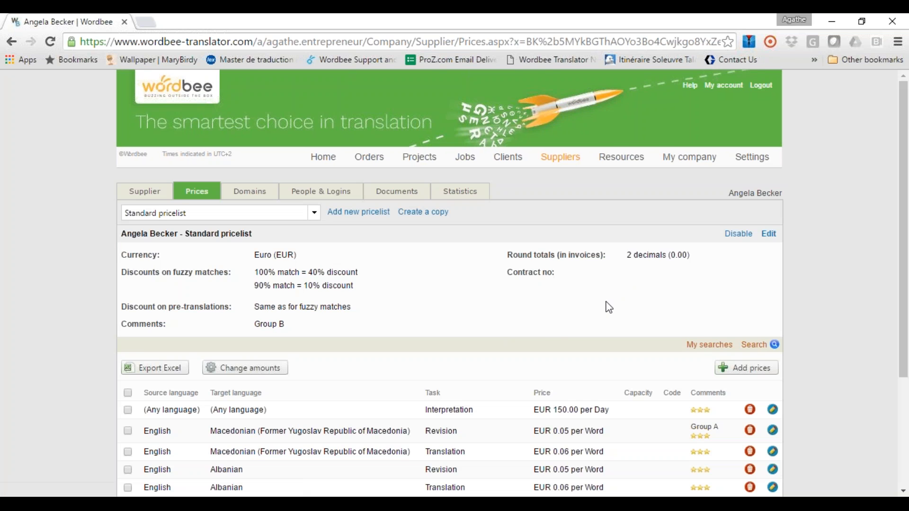
pyautogui.scroll(-2, 610, 307)
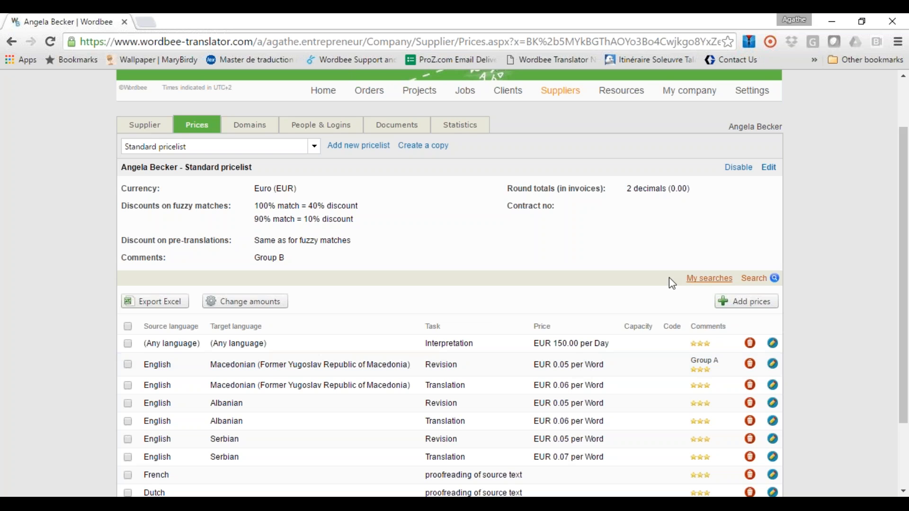
# - Open the project list and search for projects with the reference "project codyt"
pyautogui.click(420, 91)
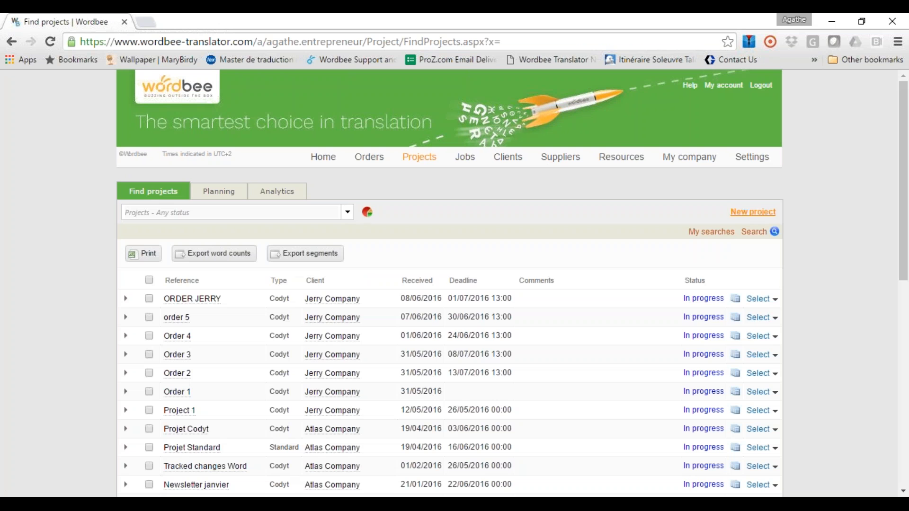
pyautogui.click(758, 232)
pyautogui.click(313, 273)
pyautogui.write('project cody')
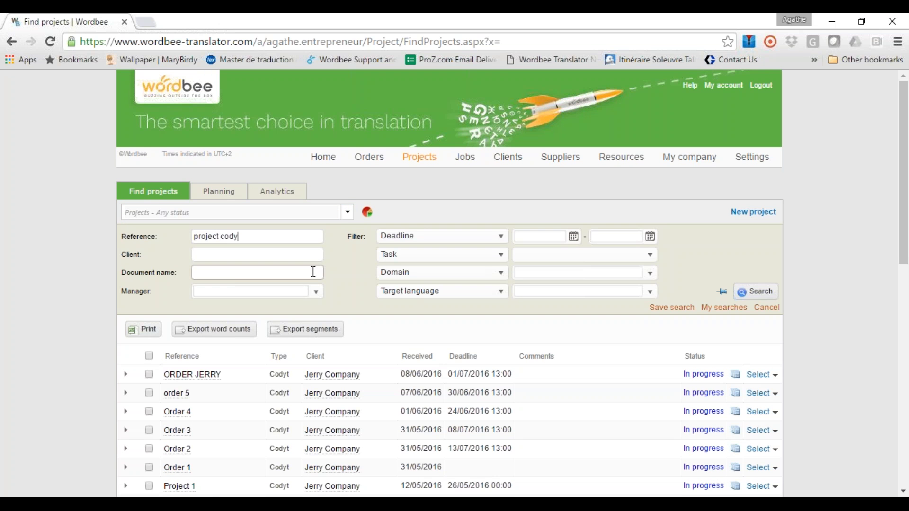
pyautogui.write('t')
pyautogui.click(756, 292)
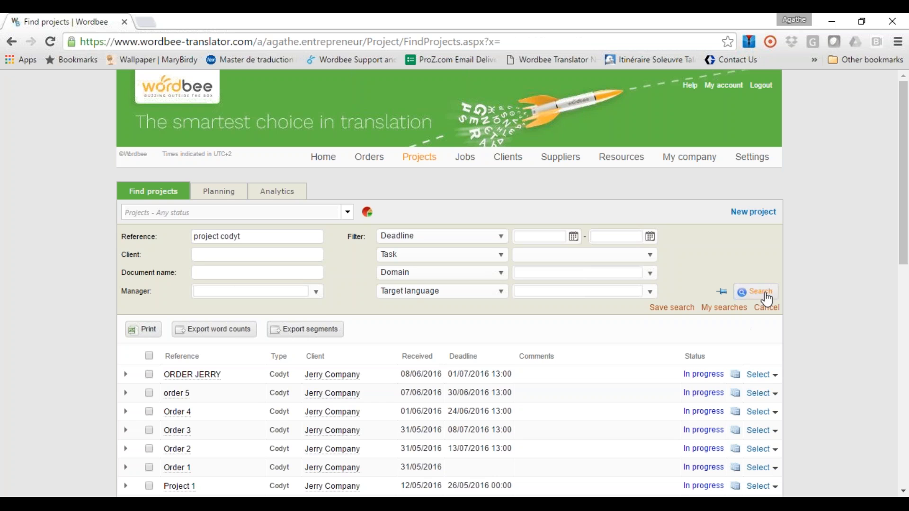
# - Shorten the project reference filter to "codyt" and run the search again
pyautogui.click(227, 237)
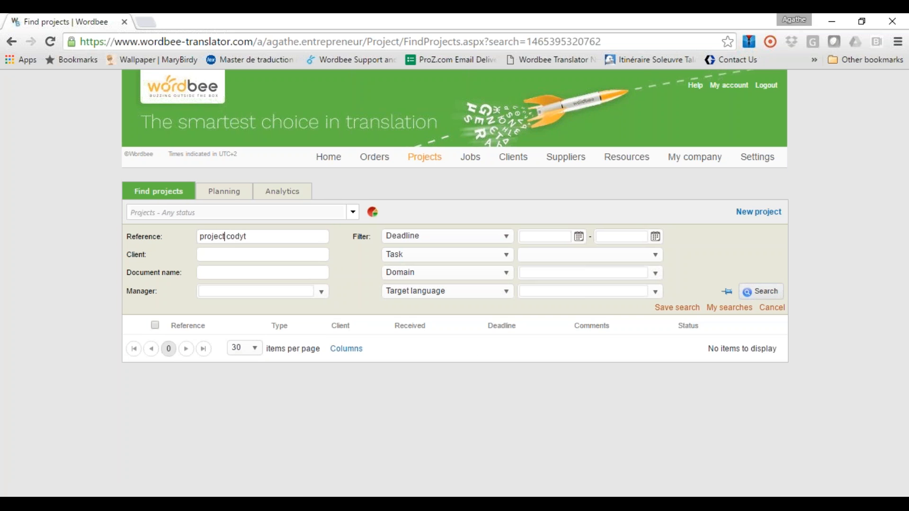
pyautogui.press('BackSpace')
pyautogui.press('BackSpace')
pyautogui.press('BackSpace')
pyautogui.press('BackSpace')
pyautogui.press('BackSpace')
pyautogui.press('BackSpace')
pyautogui.press('BackSpace')
pyautogui.press('BackSpace')
pyautogui.press('End')
pyautogui.press('Return')
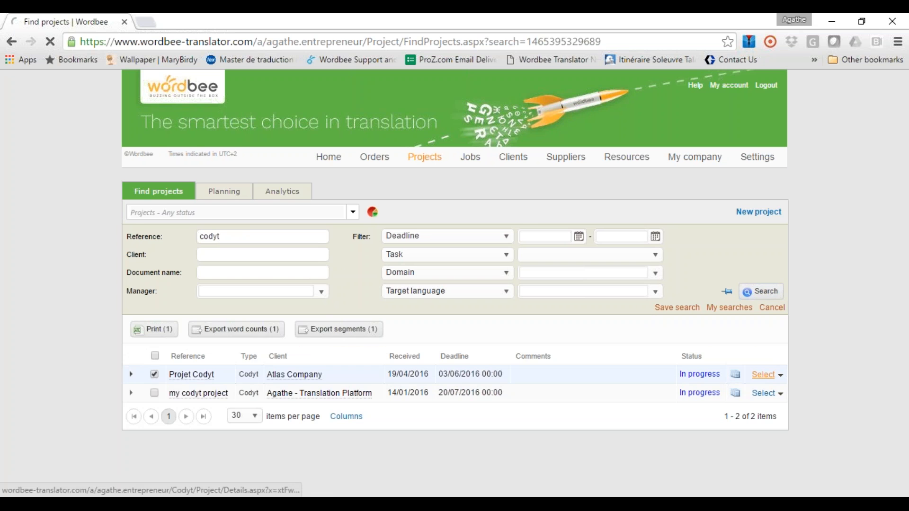
# - Open the Projet Codyt project and examine its jobs with their statuses and assigned suppliers
pyautogui.click(763, 375)
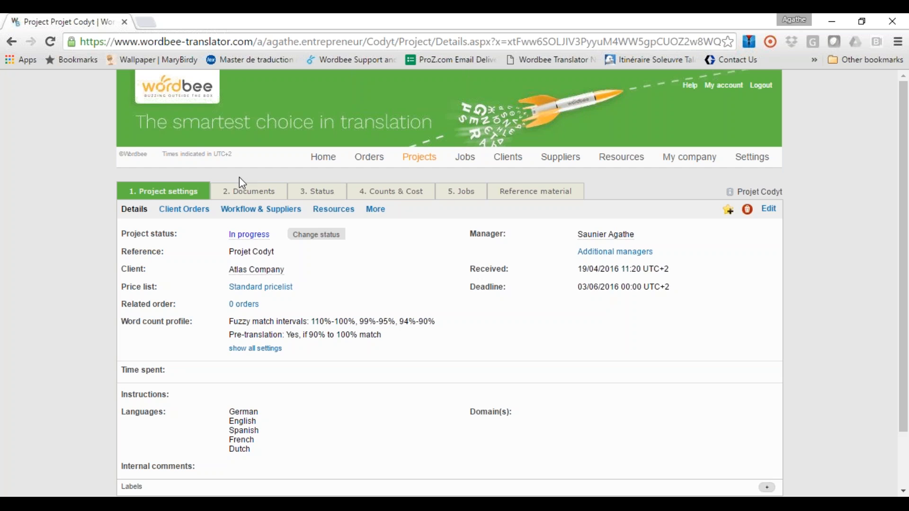
pyautogui.click(459, 194)
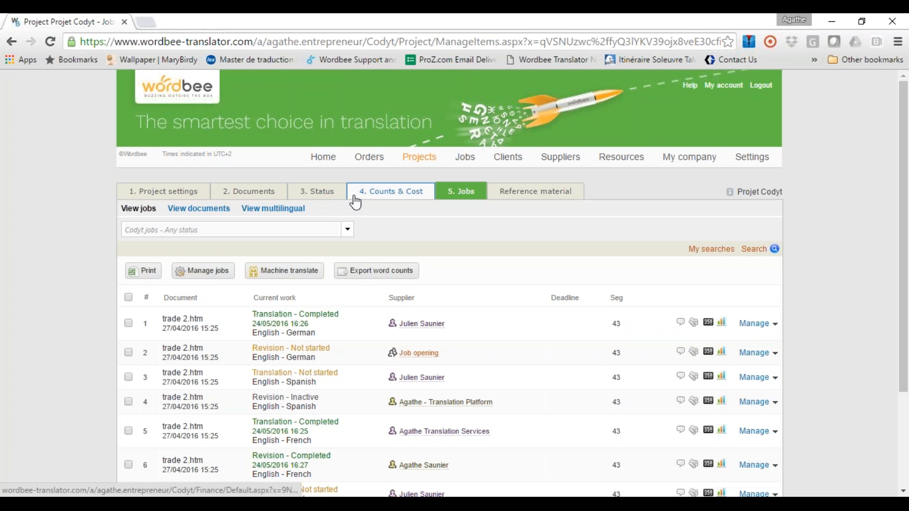
pyautogui.scroll(-2, 488, 330)
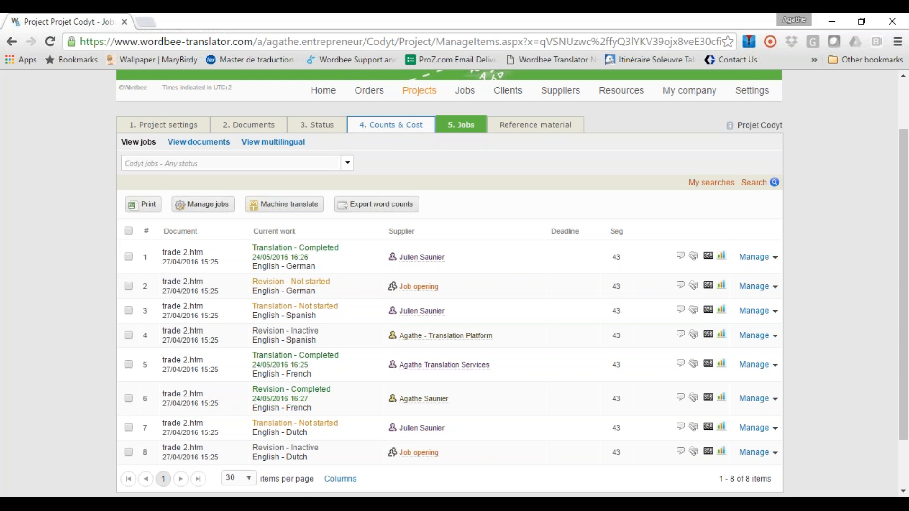
# - Review the project's supplier counts and cost, and open its quotes and invoices
pyautogui.click(370, 126)
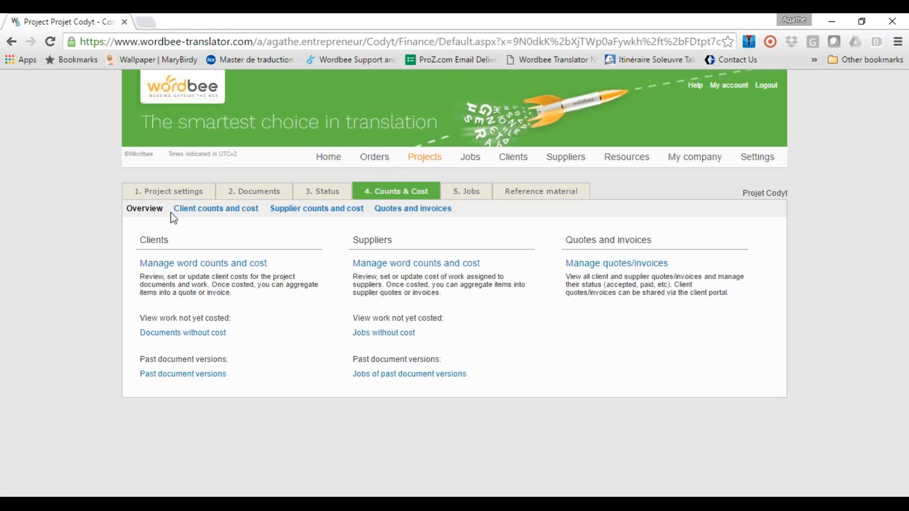
pyautogui.click(316, 208)
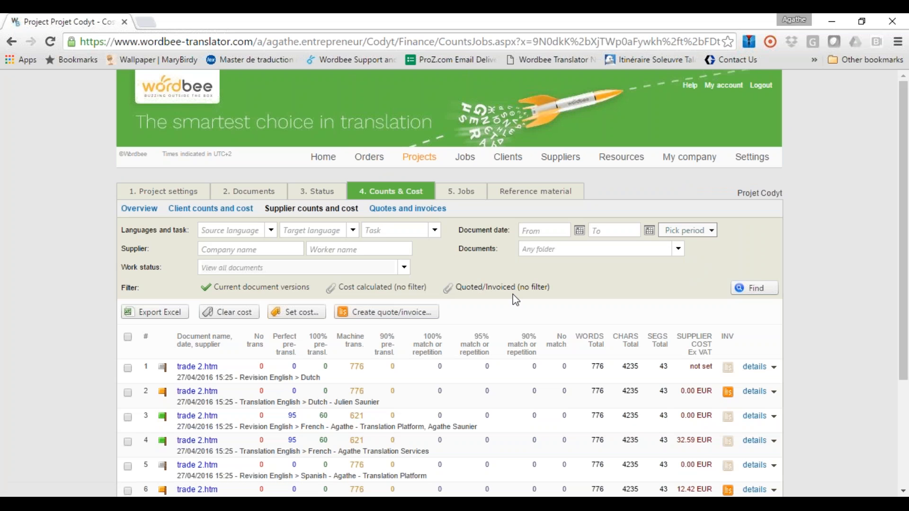
pyautogui.scroll(-3, 515, 299)
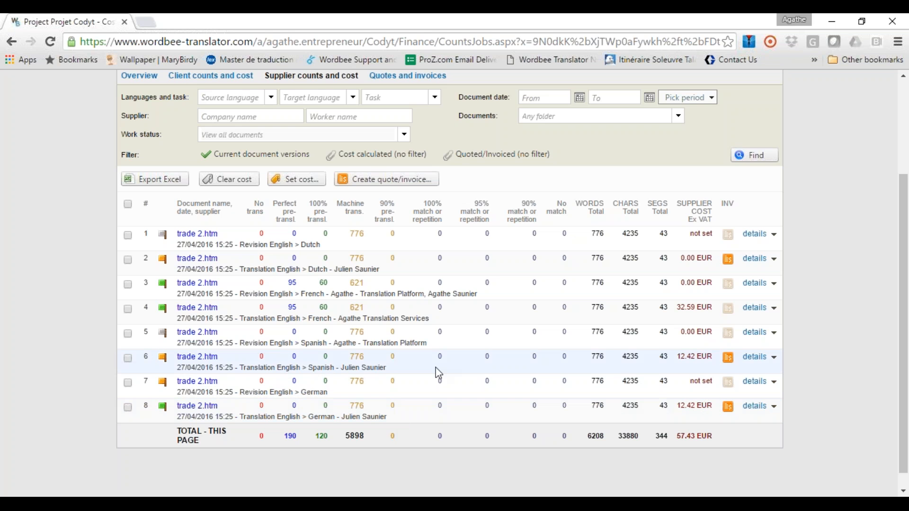
pyautogui.scroll(3, 431, 368)
pyautogui.click(410, 210)
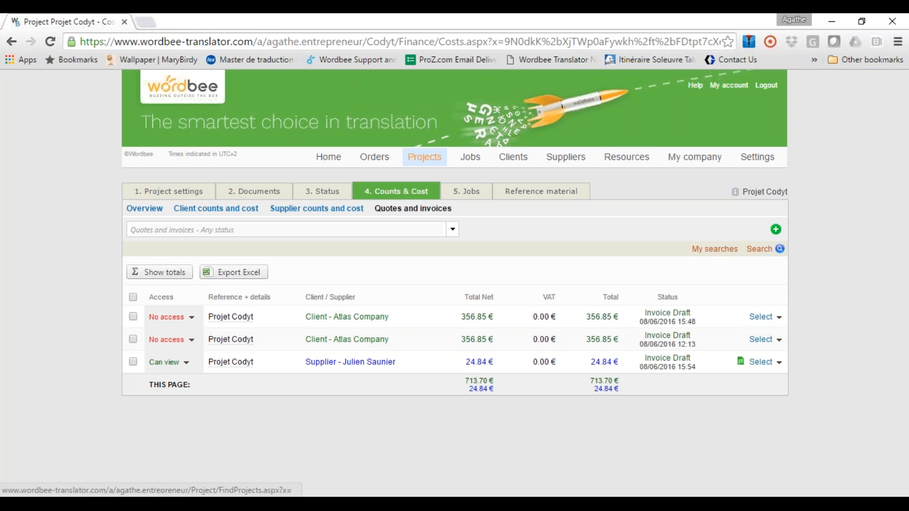
# - Open your own company's standard pricelist and review its discounts and service prices
pyautogui.click(673, 161)
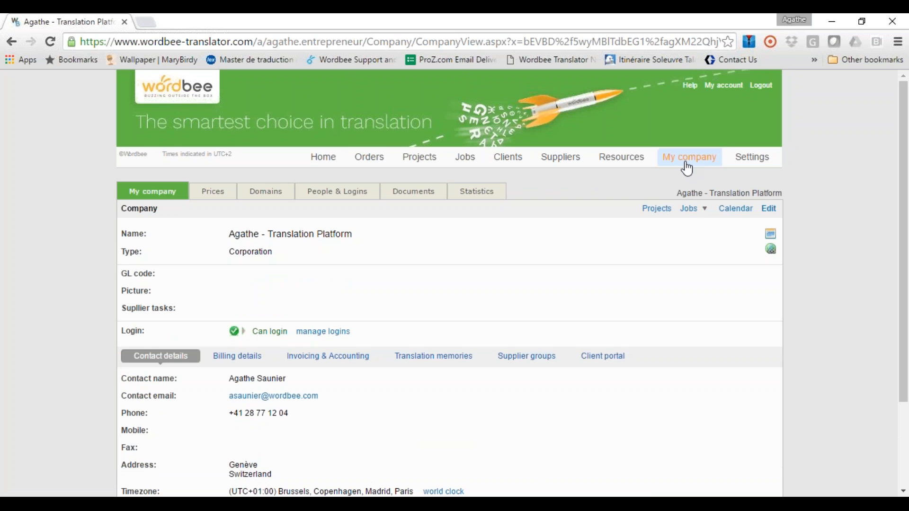
pyautogui.click(213, 192)
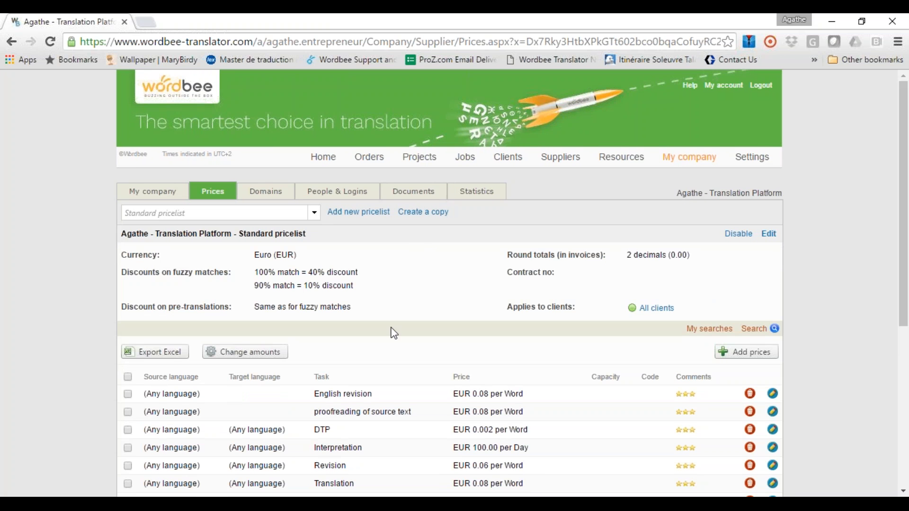
pyautogui.scroll(-3, 367, 343)
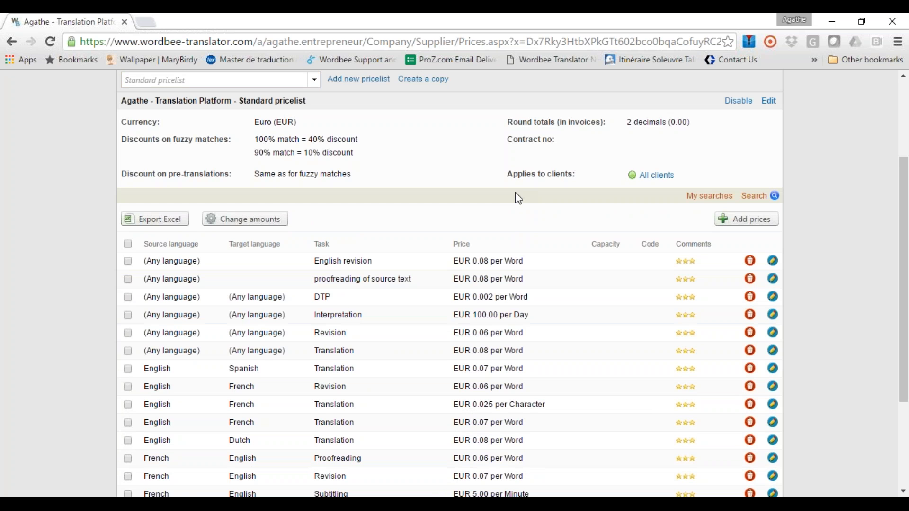
pyautogui.scroll(1, 365, 255)
pyautogui.scroll(3, 368, 261)
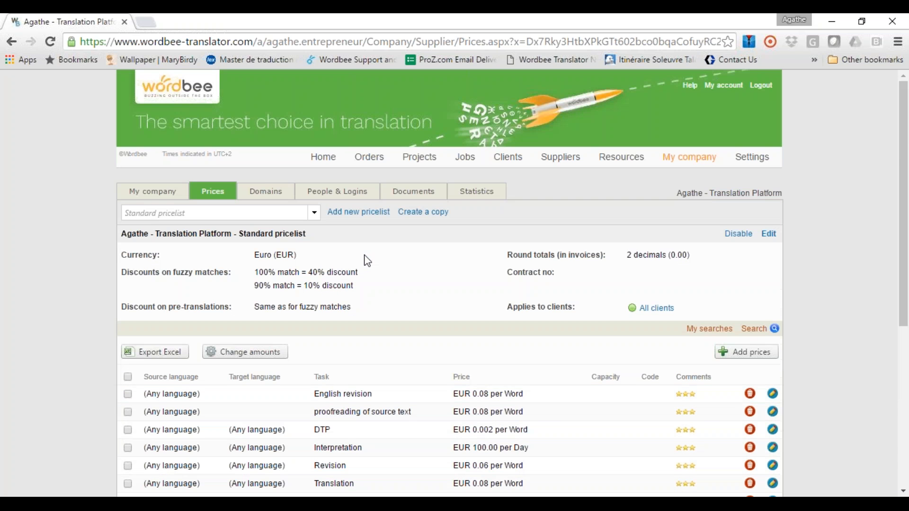
# - Examine the new pricelist form's discount and minimum charge settings, and return to the standard pricelist without saving
pyautogui.click(369, 213)
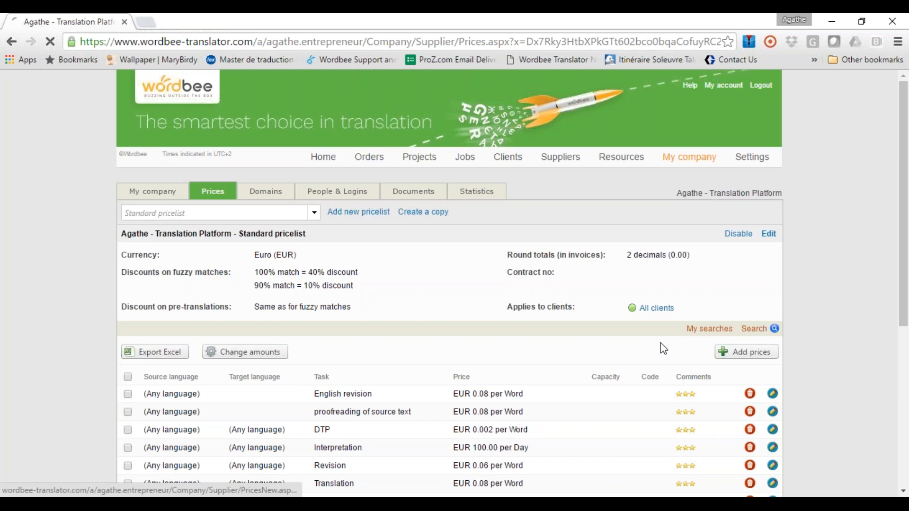
pyautogui.scroll(-2, 609, 397)
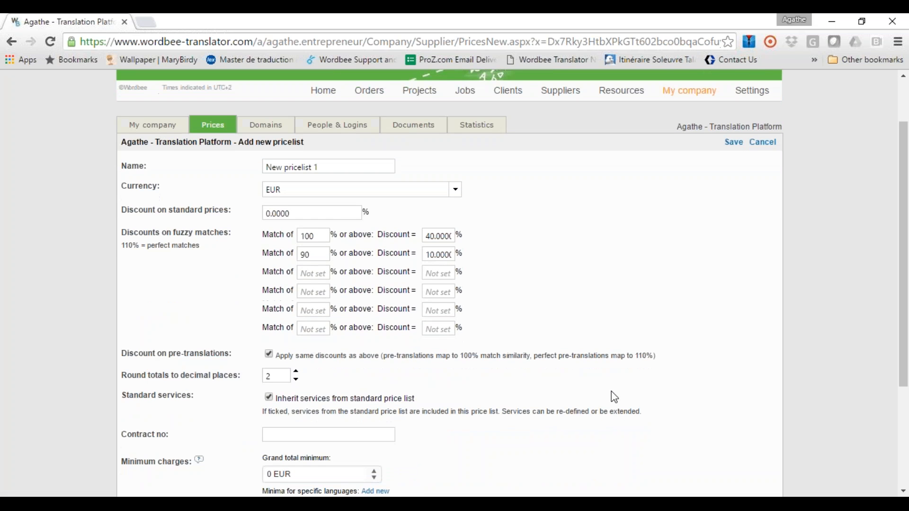
pyautogui.scroll(-3, 619, 400)
pyautogui.scroll(3, 619, 400)
pyautogui.click(308, 273)
pyautogui.click(307, 254)
pyautogui.scroll(-1, 471, 258)
pyautogui.scroll(2, 471, 258)
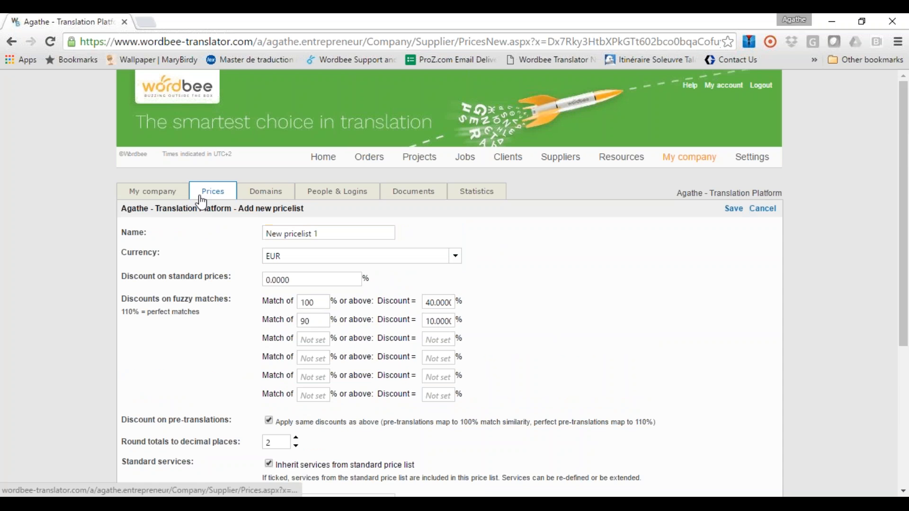
pyautogui.click(11, 42)
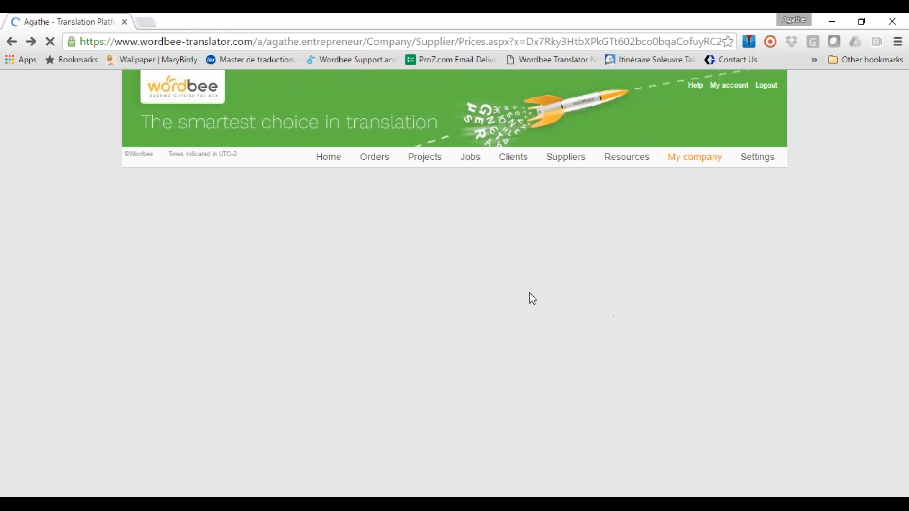
# - Look through the company's available pricelists while keeping the standard pricelist selected
pyautogui.scroll(-1, 451, 343)
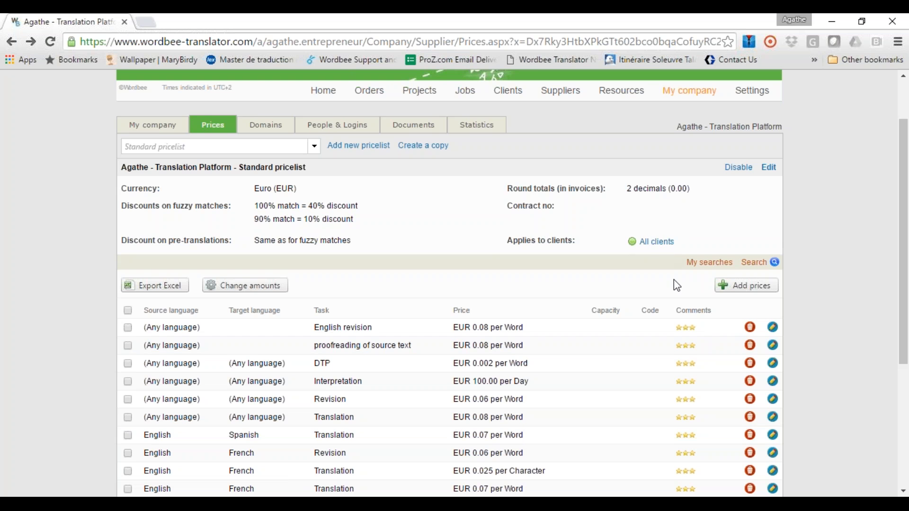
pyautogui.click(314, 146)
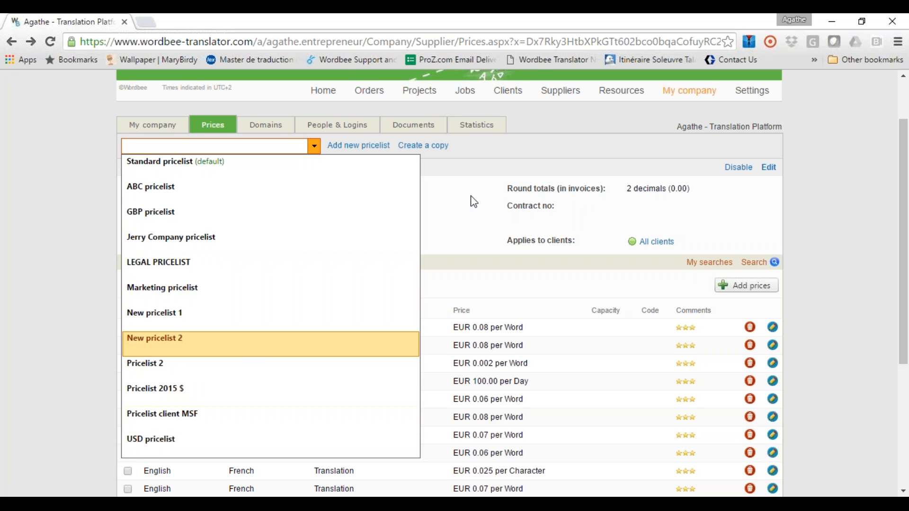
pyautogui.click(547, 156)
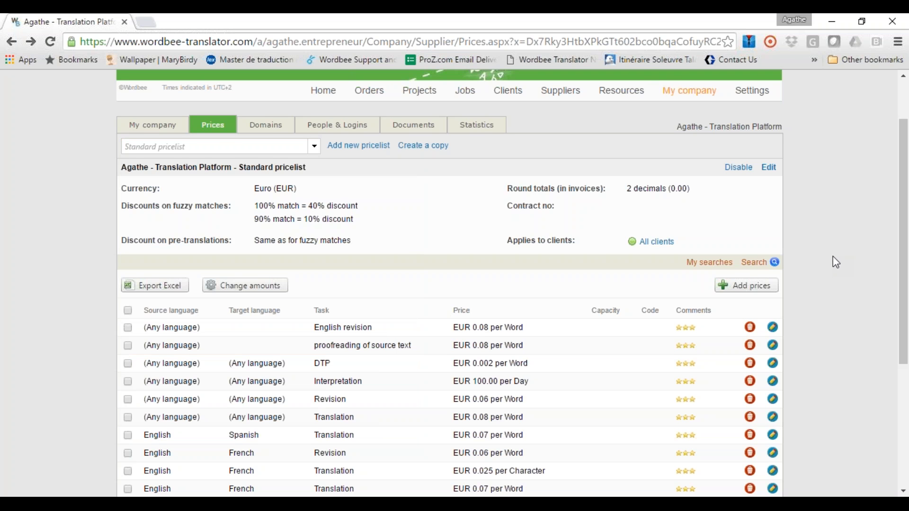
# - Open the invoice print layout configuration in the platform settings and review its template library
pyautogui.click(783, 105)
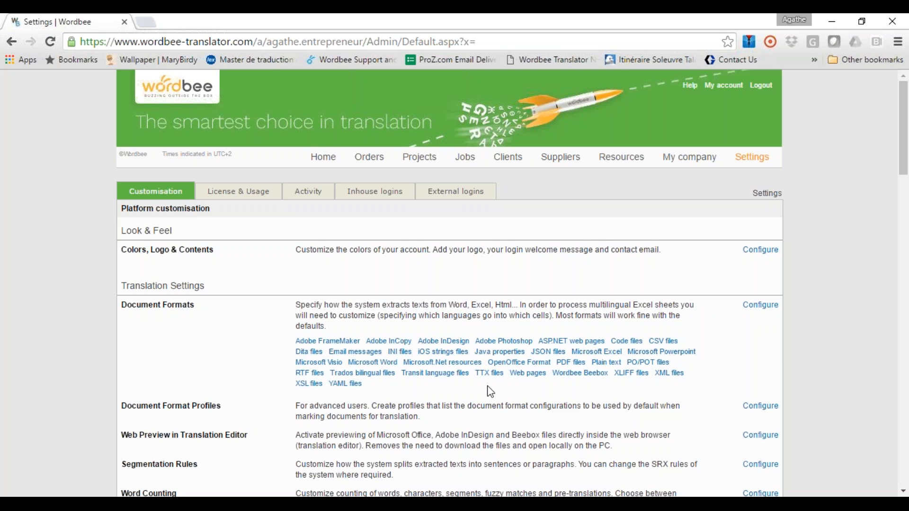
pyautogui.scroll(-15, 486, 389)
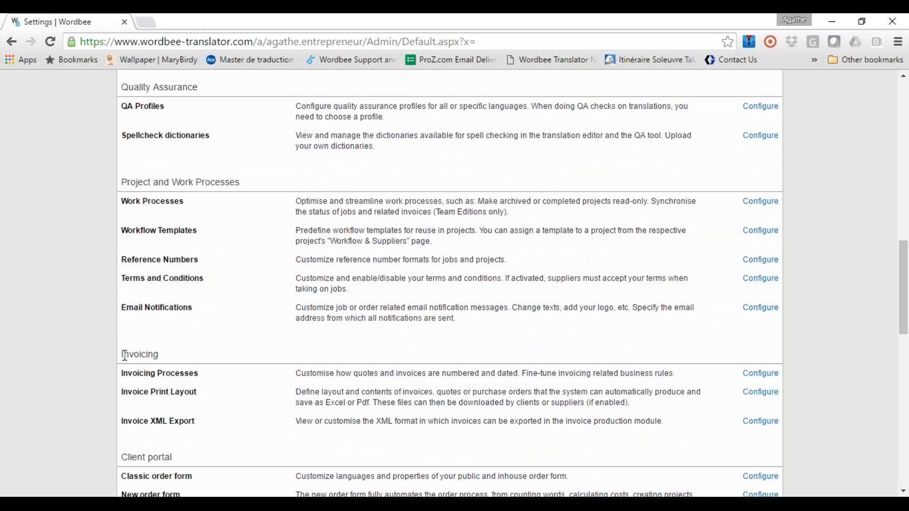
pyautogui.click(760, 393)
pyautogui.scroll(-2, 819, 376)
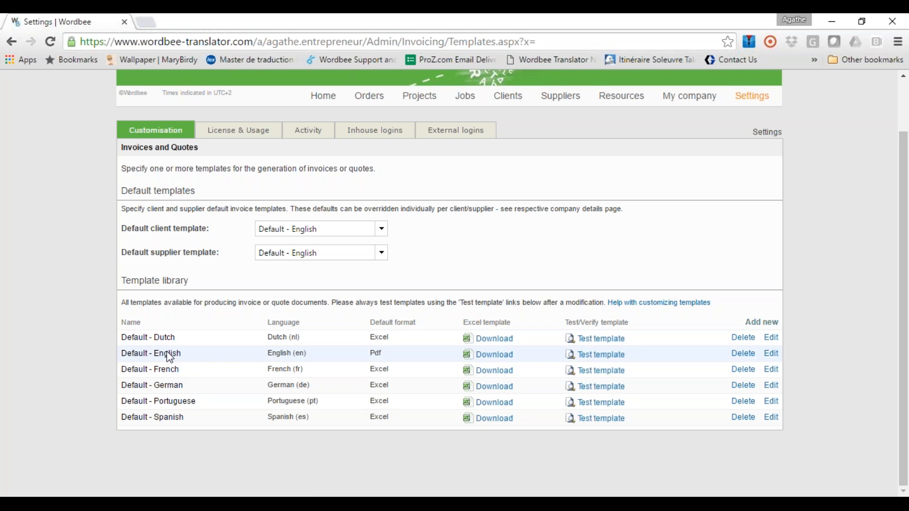
# - Download the Default - English Excel template and open it in Excel with editing enabled
pyautogui.click(502, 359)
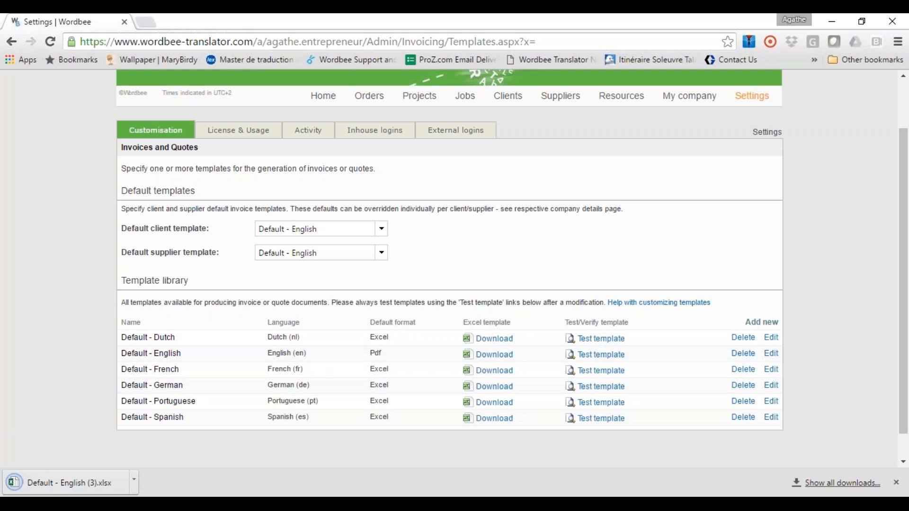
pyautogui.click(72, 491)
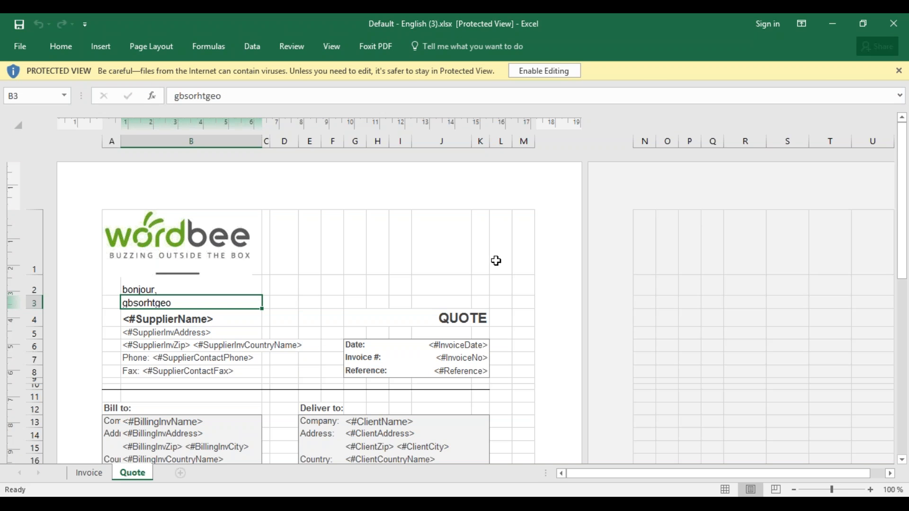
pyautogui.press('Delete')
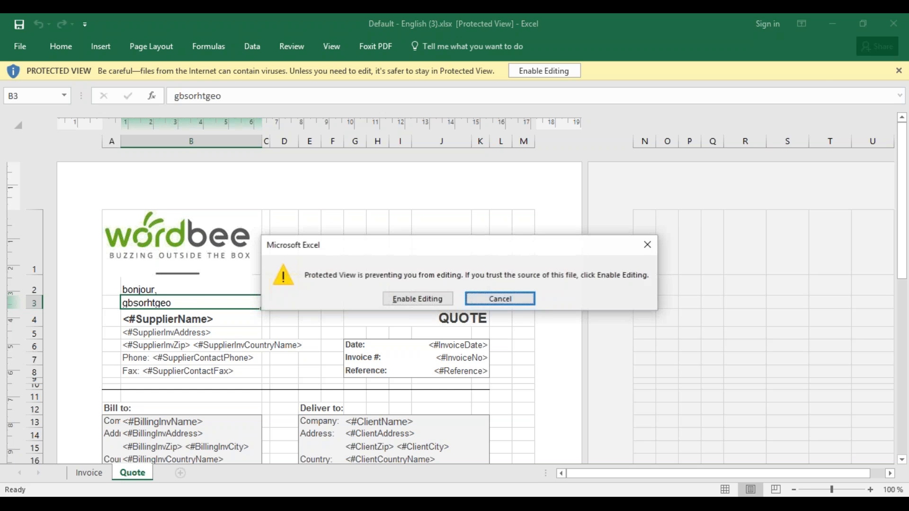
pyautogui.click(418, 299)
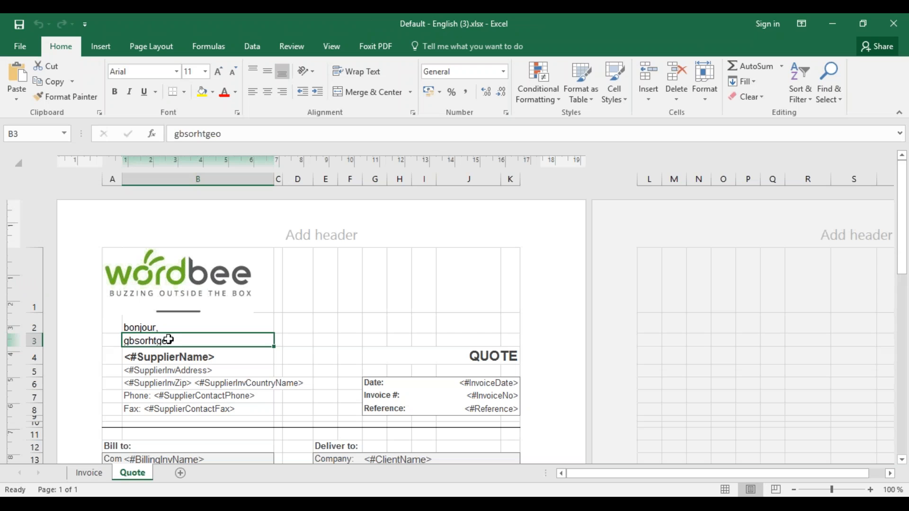
# - Clear the two lines of text below the logo, in cells B3 and B2 of the Quote sheet
pyautogui.press('BackSpace')
pyautogui.click(182, 327)
pyautogui.click(353, 322)
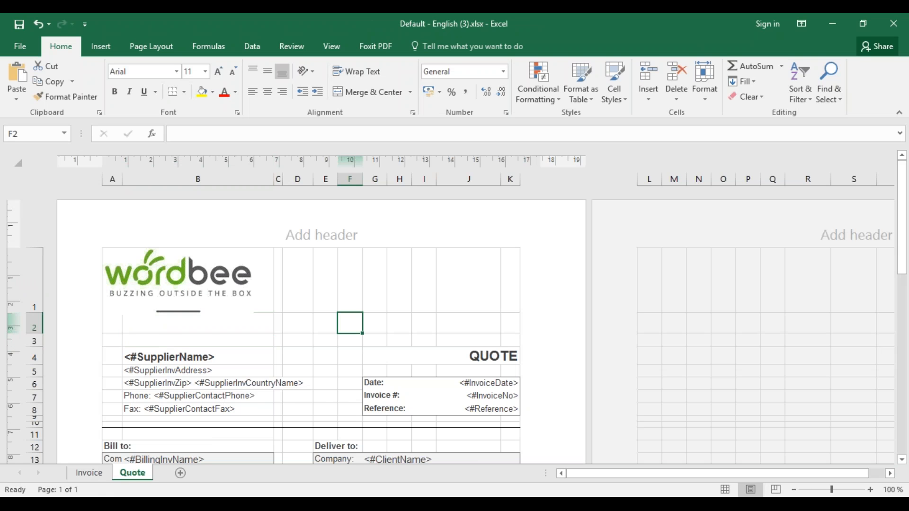
# - Switch to the Invoice sheet and examine its placeholders for invoice lines, totals, payment terms and tax ID
pyautogui.click(90, 473)
pyautogui.click(132, 473)
pyautogui.click(89, 473)
pyautogui.scroll(-5, 316, 388)
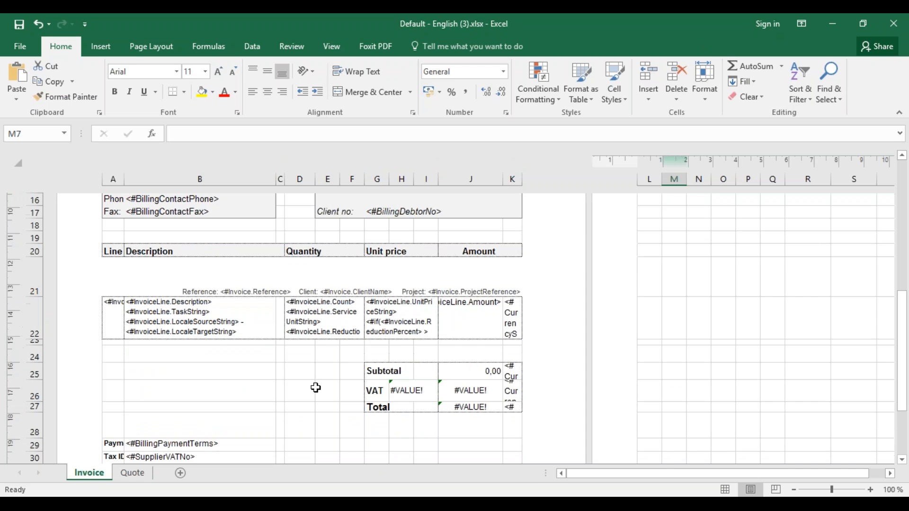
pyautogui.scroll(-3, 316, 388)
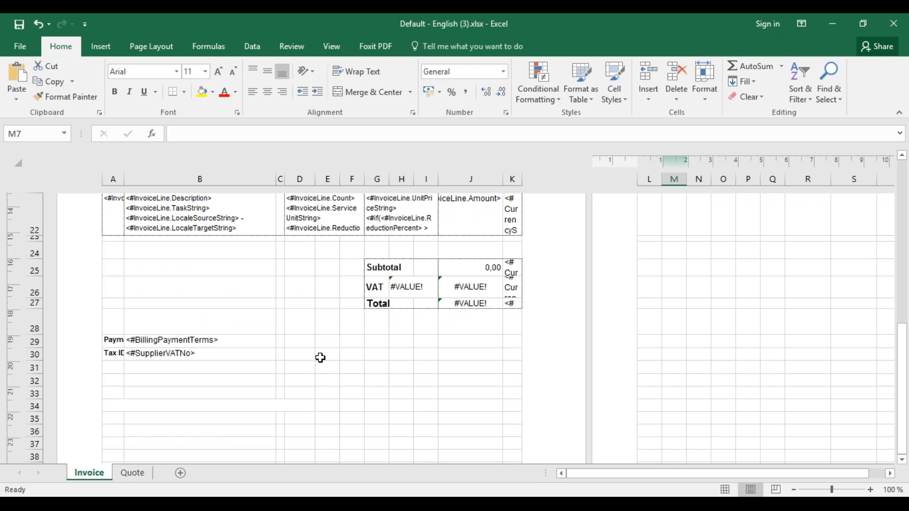
# - Examine the supplier, billing and client placeholders in the upper part of the Invoice sheet, and close the template workbook
pyautogui.scroll(6, 332, 363)
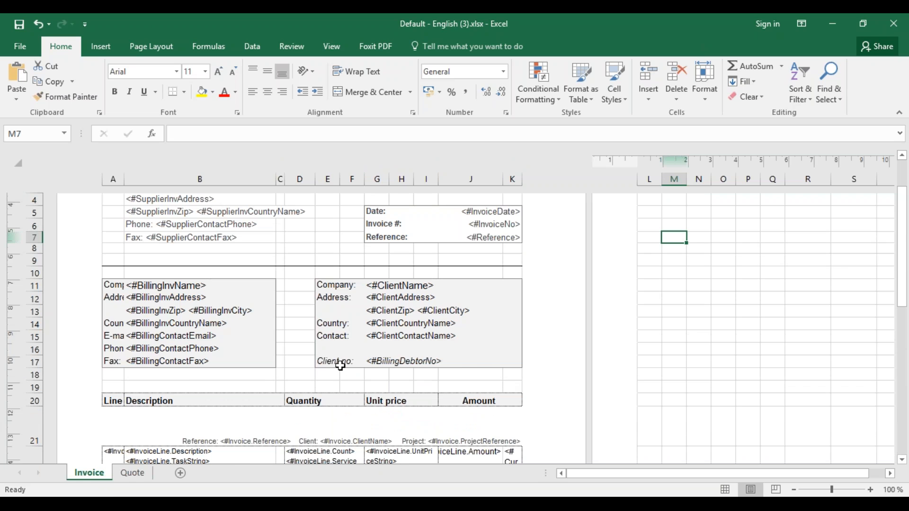
pyautogui.scroll(2, 338, 368)
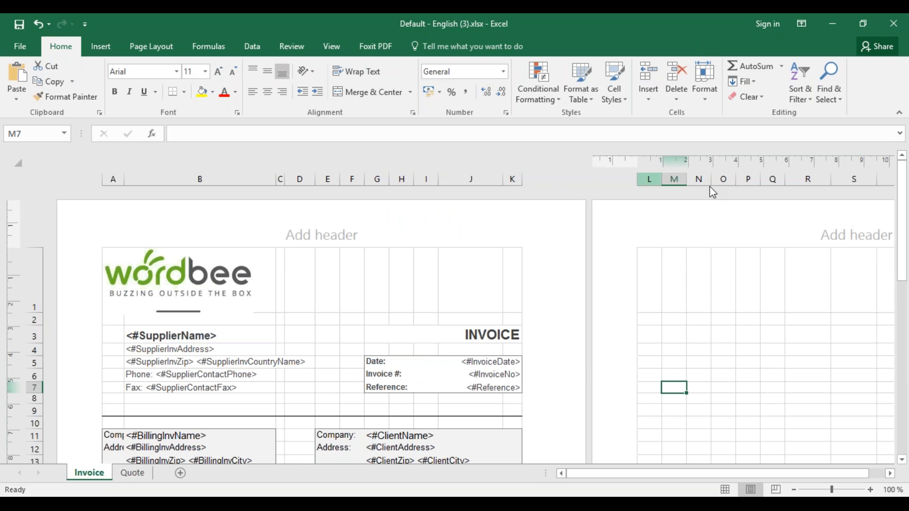
pyautogui.click(895, 21)
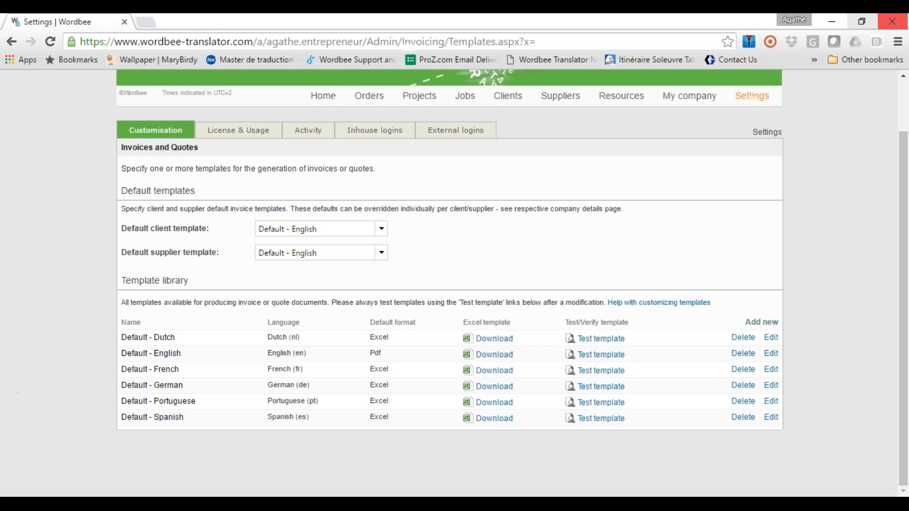
# - Open the Default - English template for editing, review its format and Excel upload options, and close it without changes
pyautogui.click(771, 354)
pyautogui.scroll(-2, 549, 374)
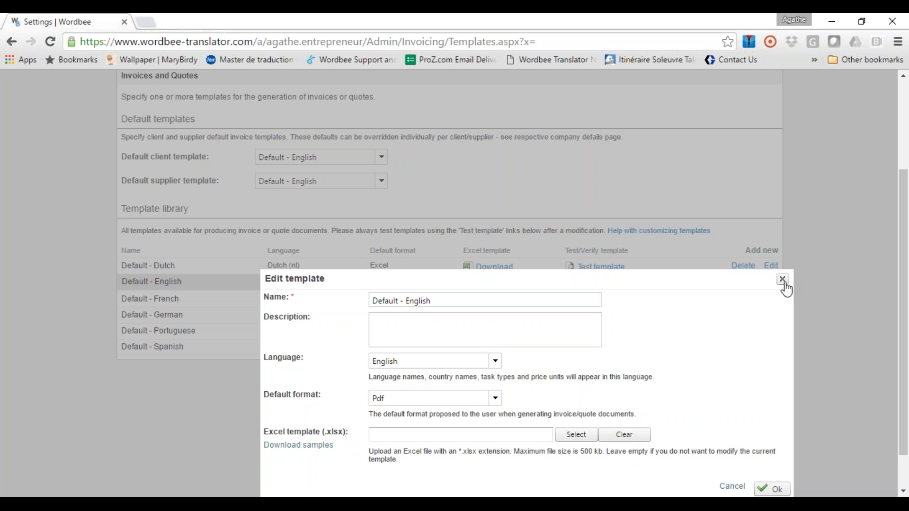
pyautogui.click(783, 279)
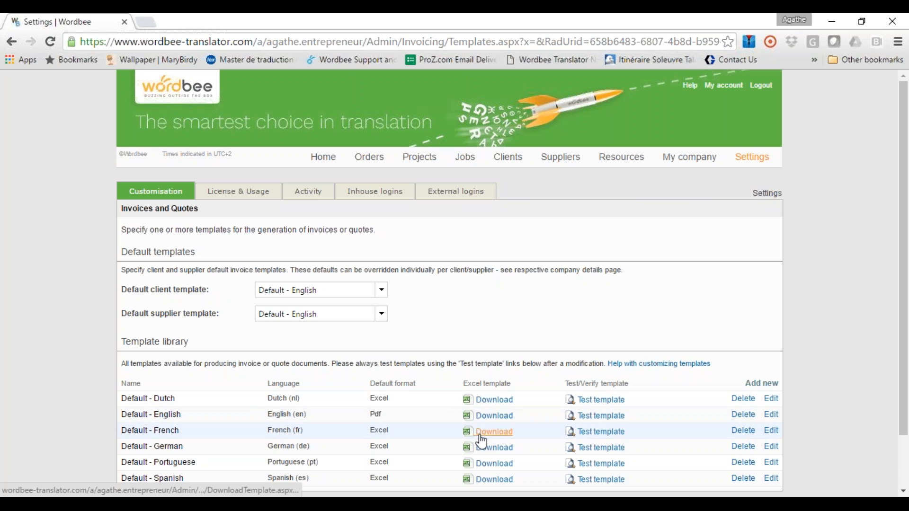
# - Open the form for adding a new invoice template, review its required fields, and close it without adding anything
pyautogui.scroll(-1, 476, 441)
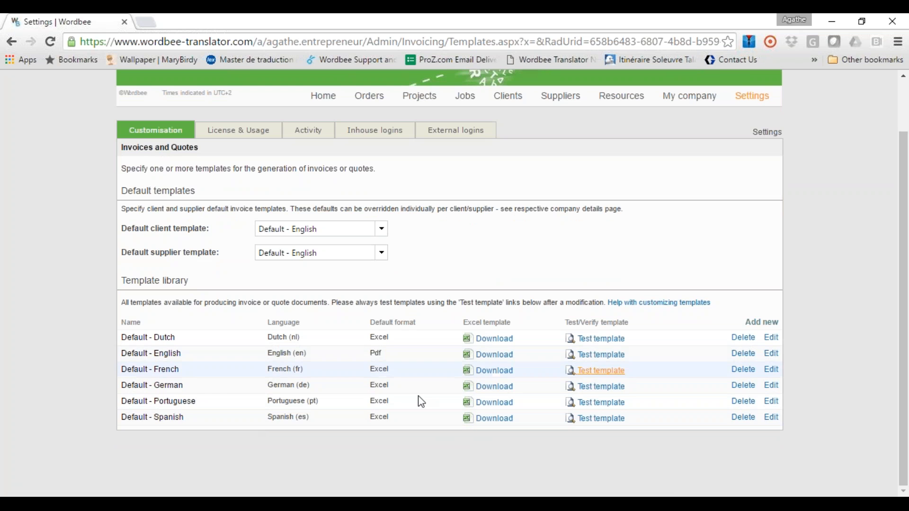
pyautogui.click(762, 322)
pyautogui.scroll(-4, 673, 483)
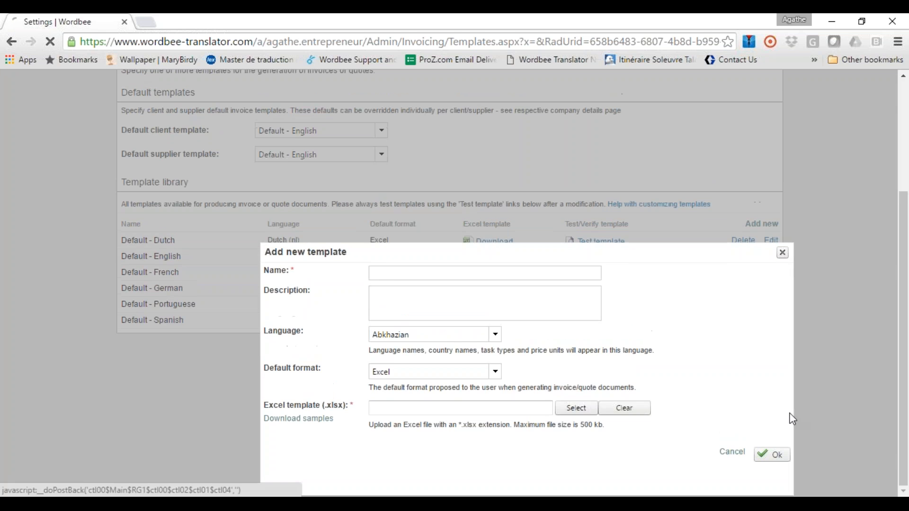
pyautogui.click(783, 235)
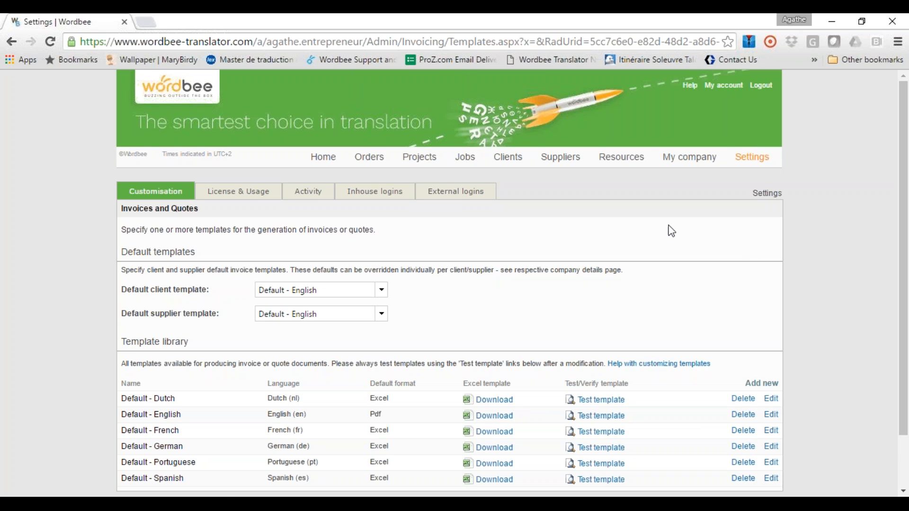
# - In client invoice production, aggregate all listed draft invoices, including billing companies that have just one invoice
pyautogui.moveTo(681, 164)
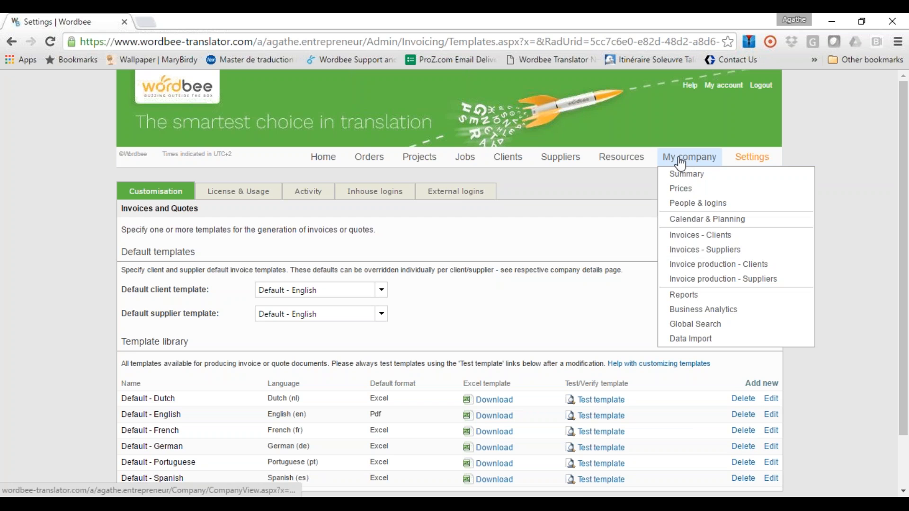
pyautogui.click(699, 266)
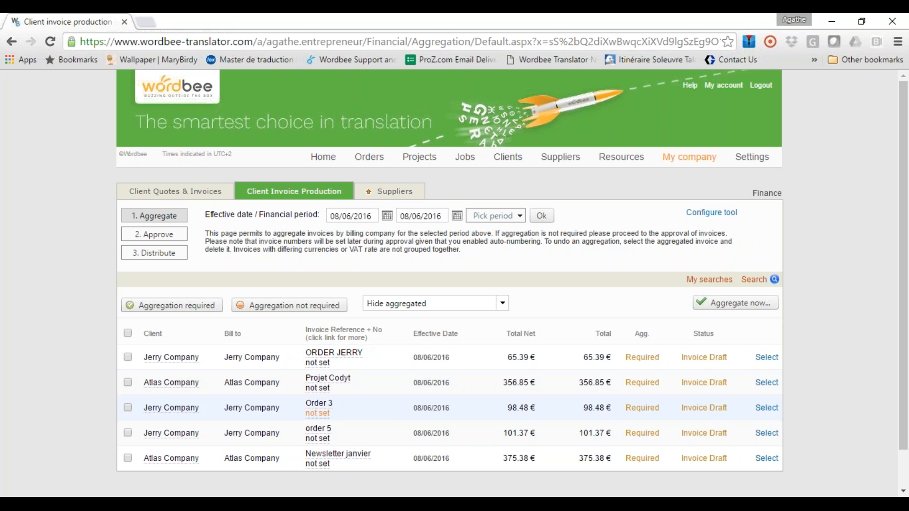
pyautogui.click(128, 333)
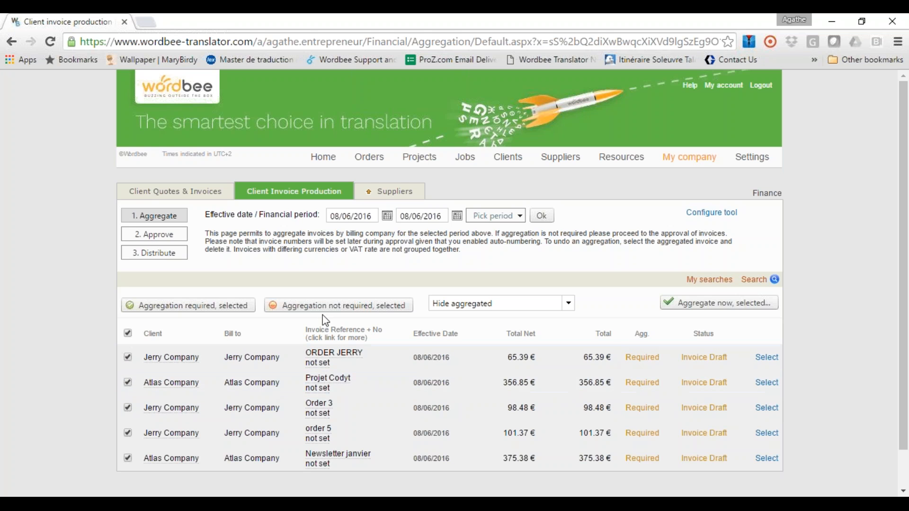
pyautogui.click(745, 314)
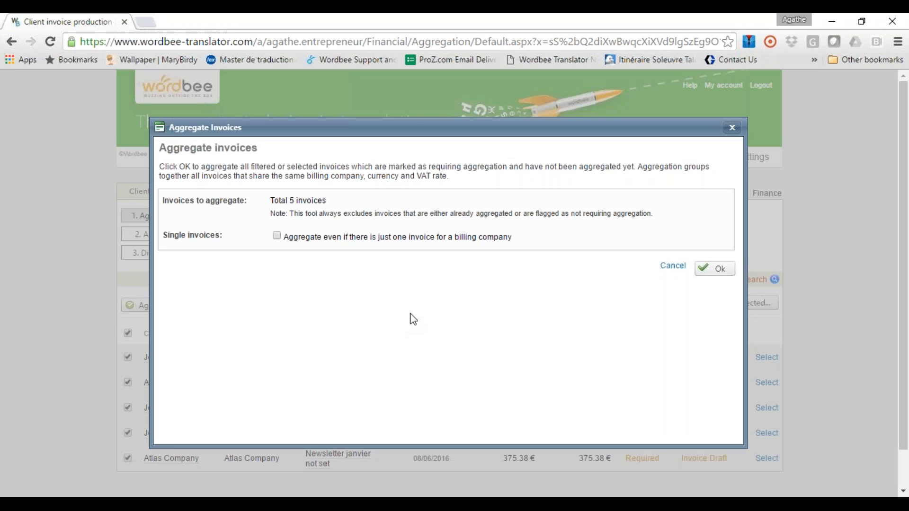
pyautogui.click(277, 236)
pyautogui.click(719, 275)
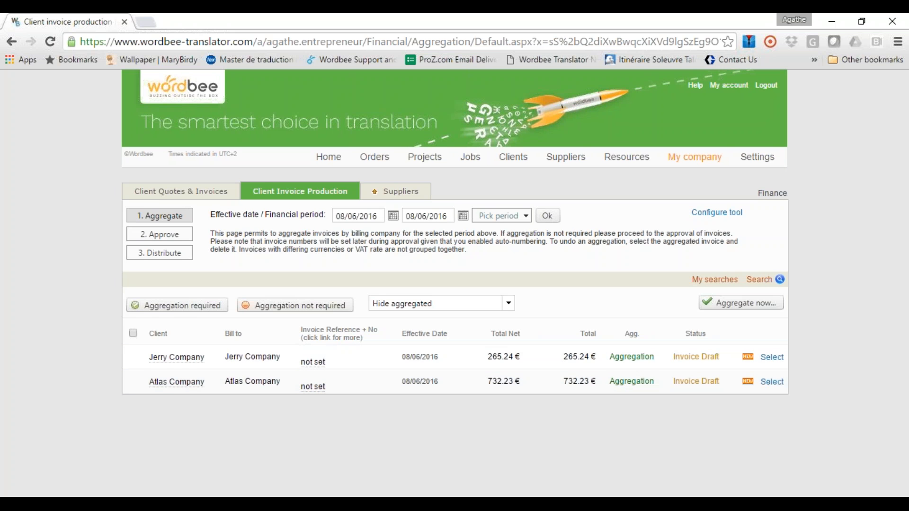
# - Approve Jerry Company's aggregated draft invoice, with the invoice document created and attached
pyautogui.click(181, 236)
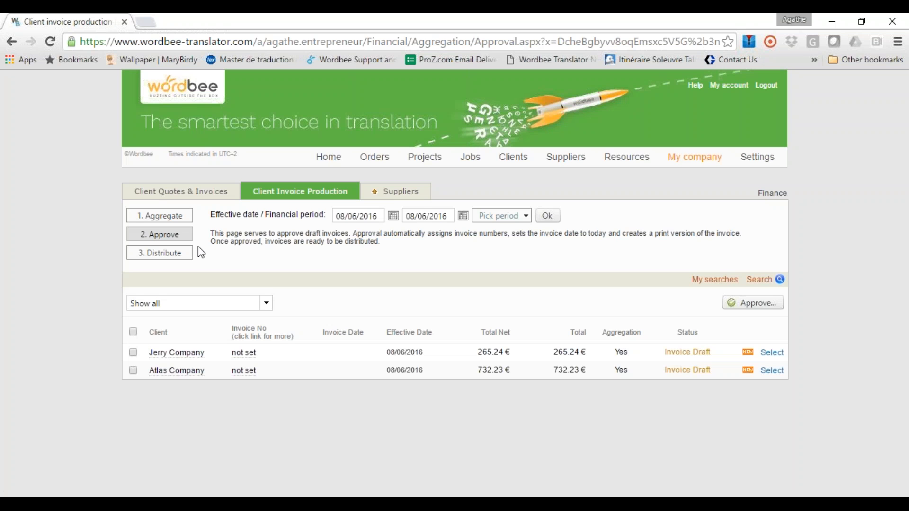
pyautogui.click(134, 355)
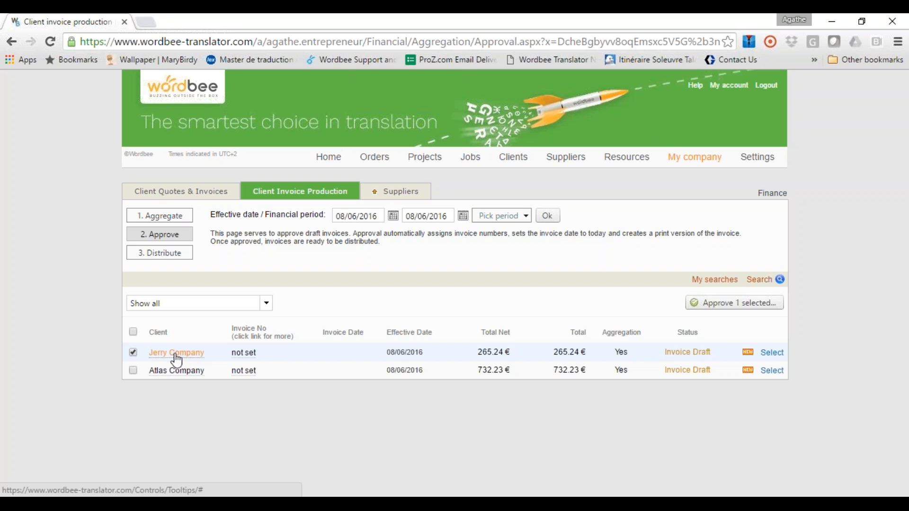
pyautogui.click(760, 302)
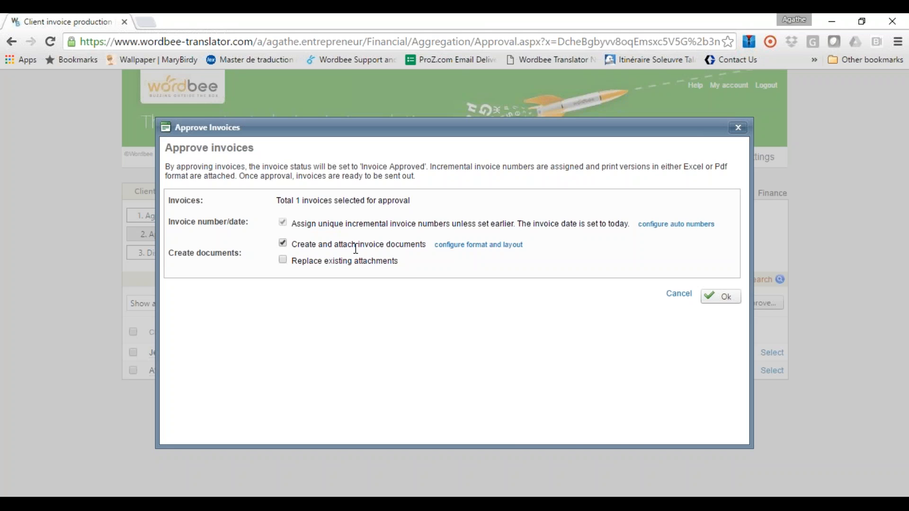
pyautogui.click(724, 297)
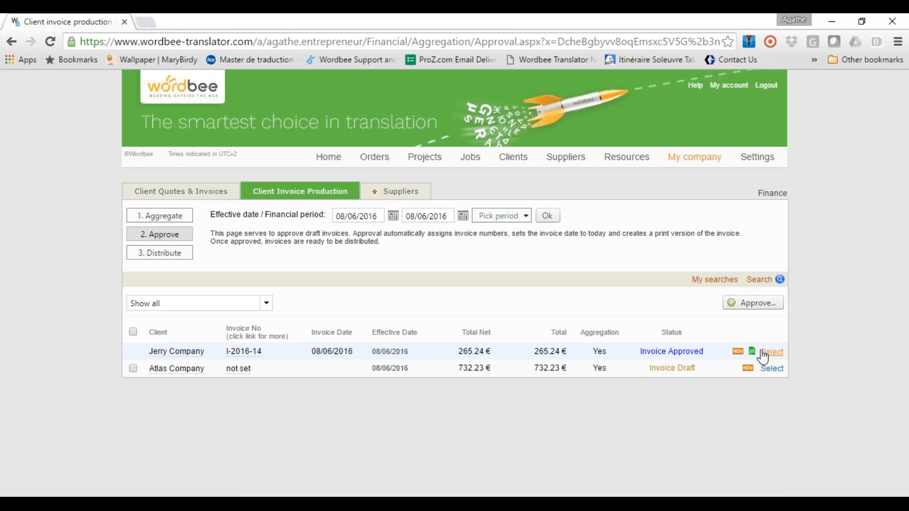
# - Download the approved Jerry Company invoice PDF and examine its header, the lines grouped by order, and the totals
pyautogui.click(753, 353)
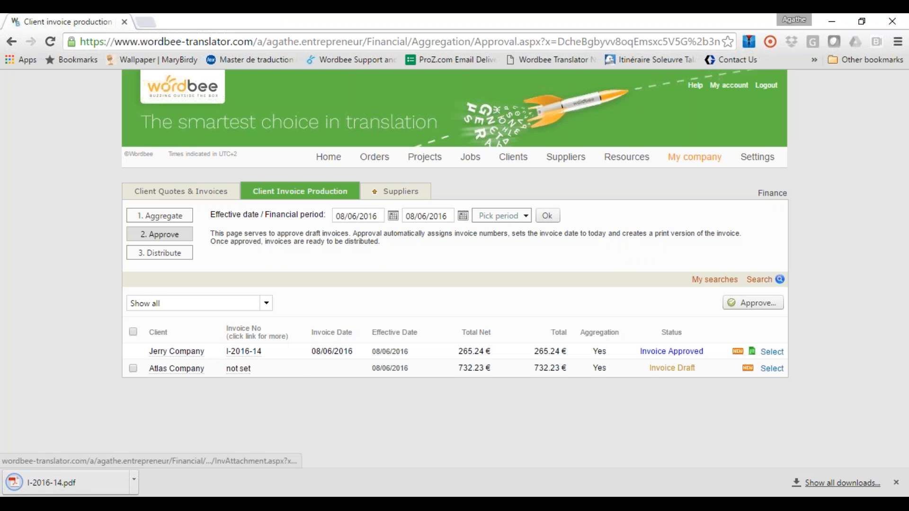
pyautogui.click(81, 490)
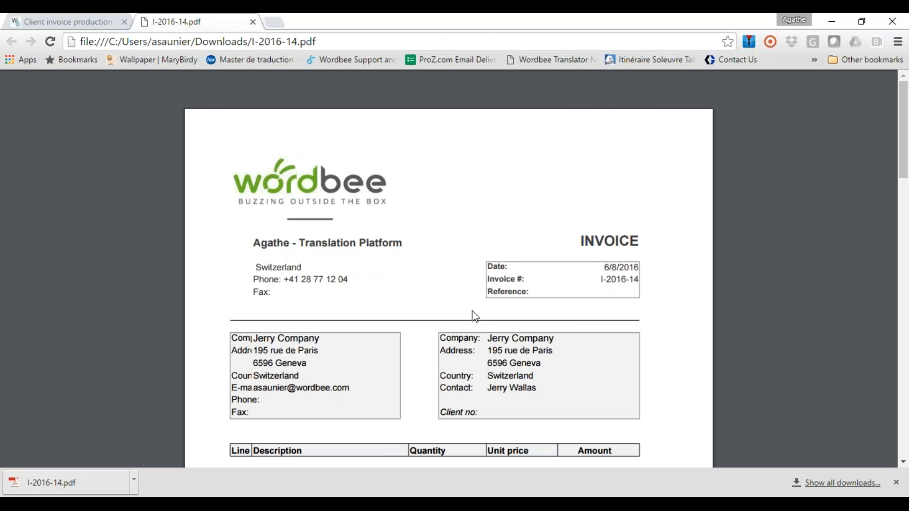
pyautogui.scroll(-3, 459, 244)
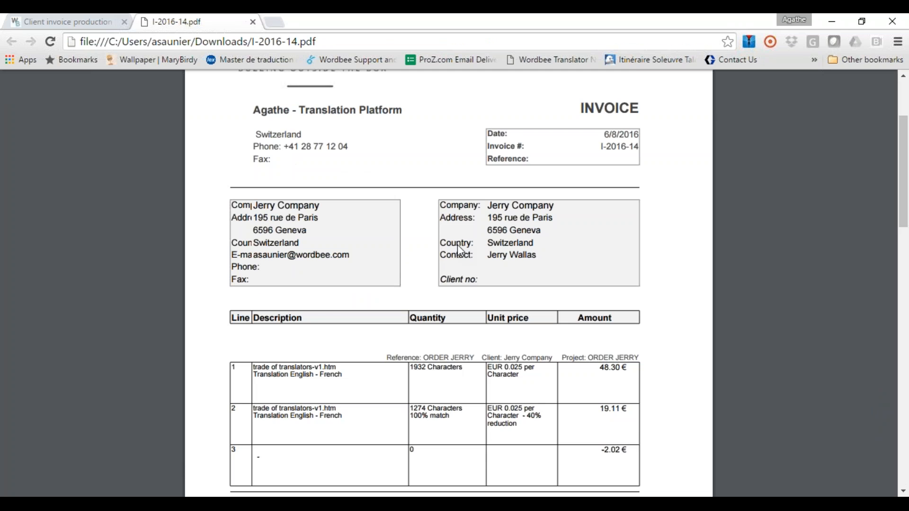
pyautogui.scroll(-1, 644, 345)
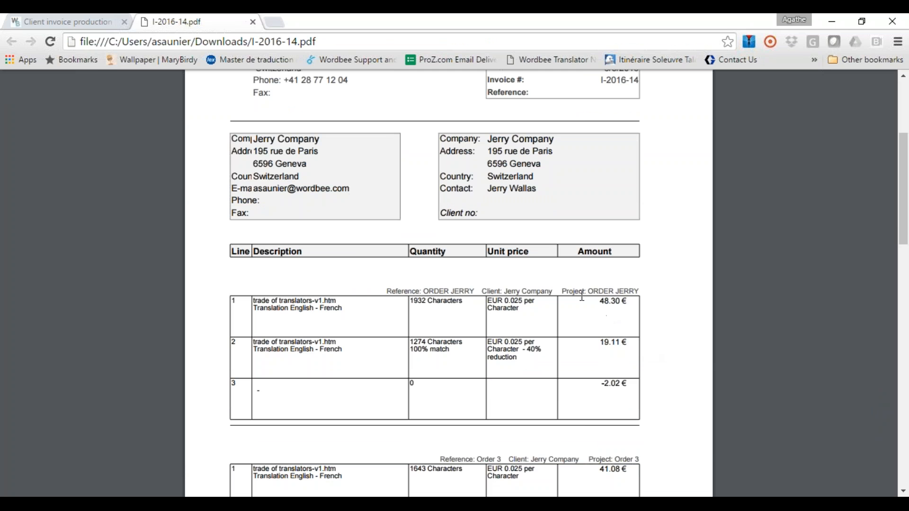
pyautogui.moveTo(592, 289); pyautogui.dragTo(647, 293)
pyautogui.scroll(-2, 625, 360)
pyautogui.moveTo(614, 330); pyautogui.dragTo(644, 326)
pyautogui.scroll(-9, 649, 332)
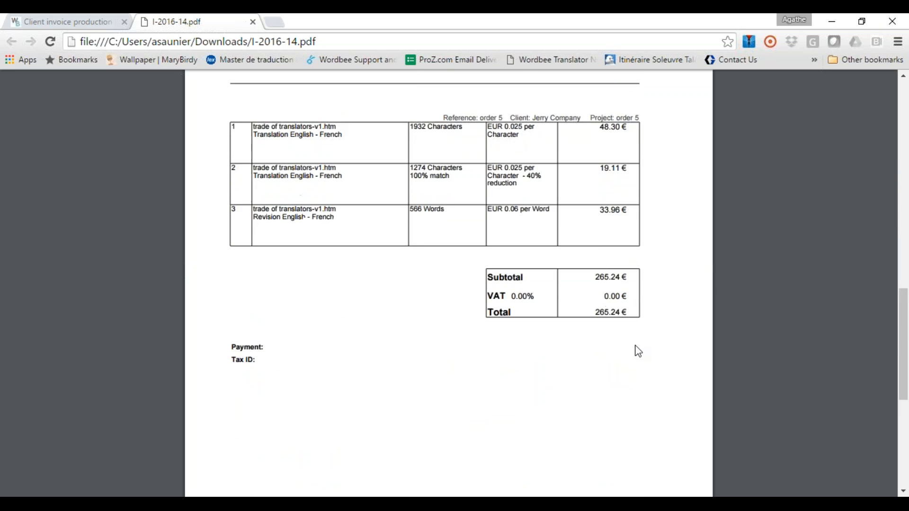
pyautogui.scroll(12, 621, 324)
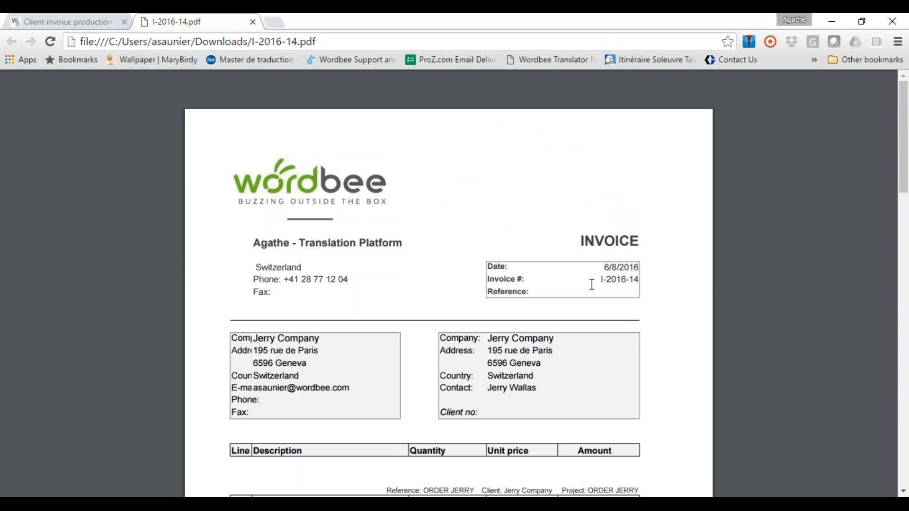
# - Return to client invoice production and distribute Jerry Company's approved invoice by email, leaving the test email address empty
pyautogui.click(51, 22)
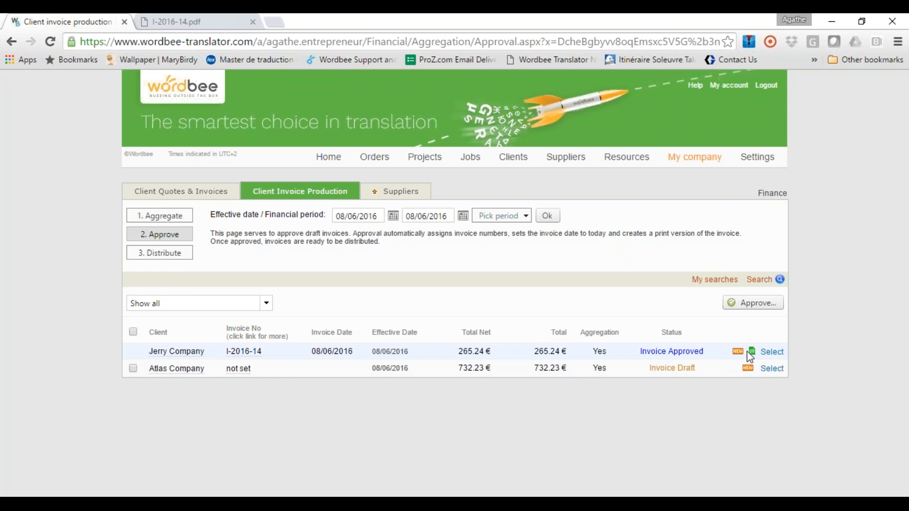
pyautogui.click(159, 253)
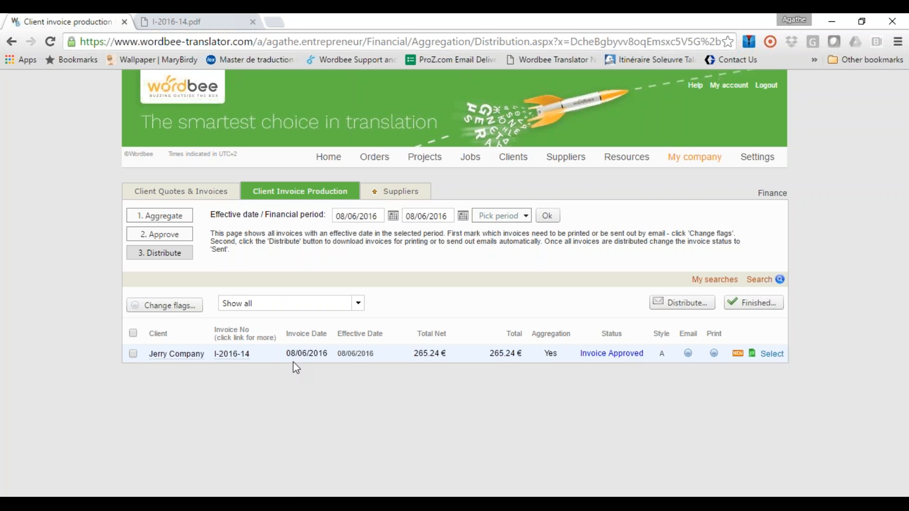
pyautogui.click(133, 354)
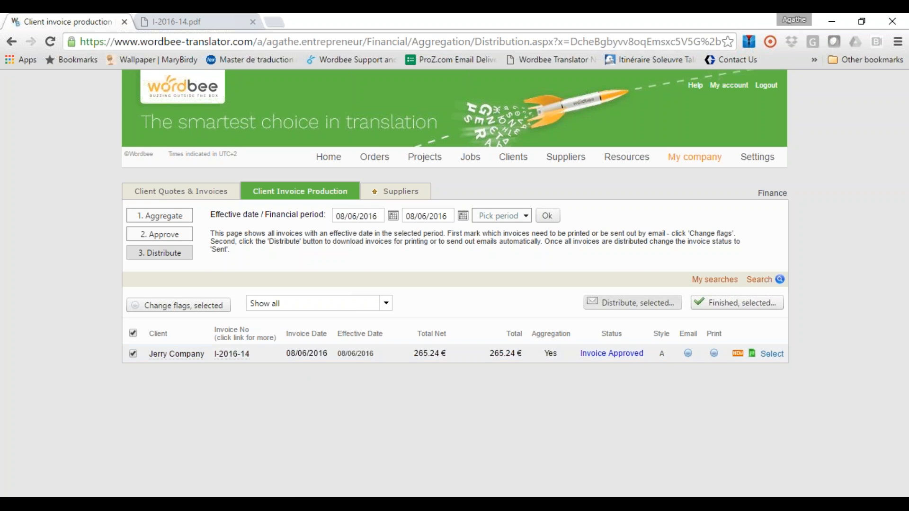
pyautogui.click(658, 305)
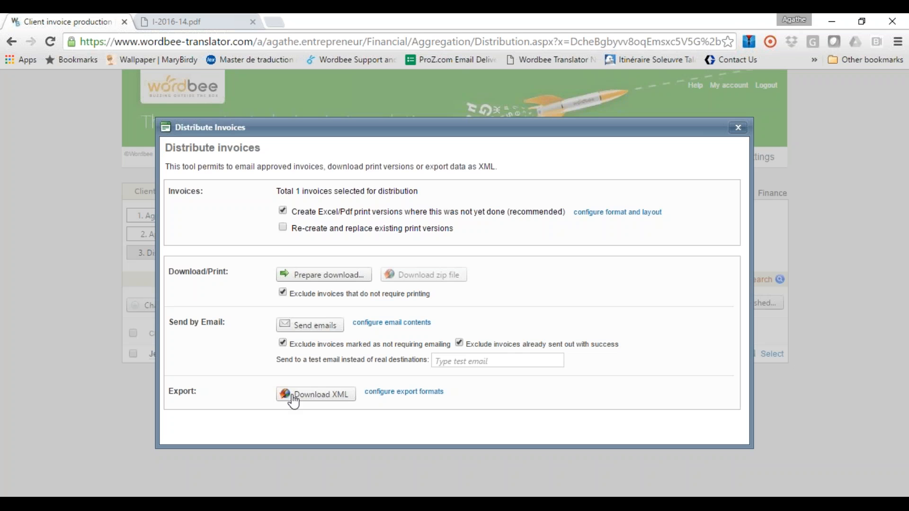
pyautogui.click(314, 331)
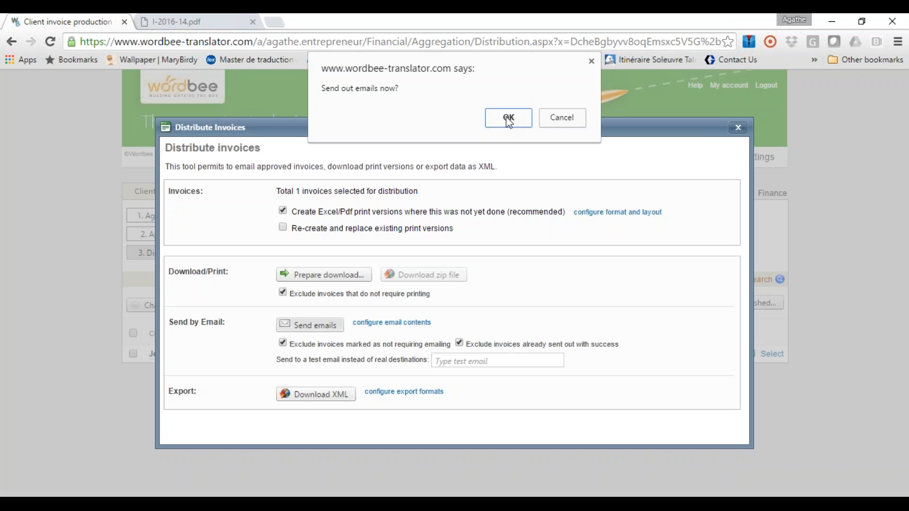
pyautogui.click(508, 119)
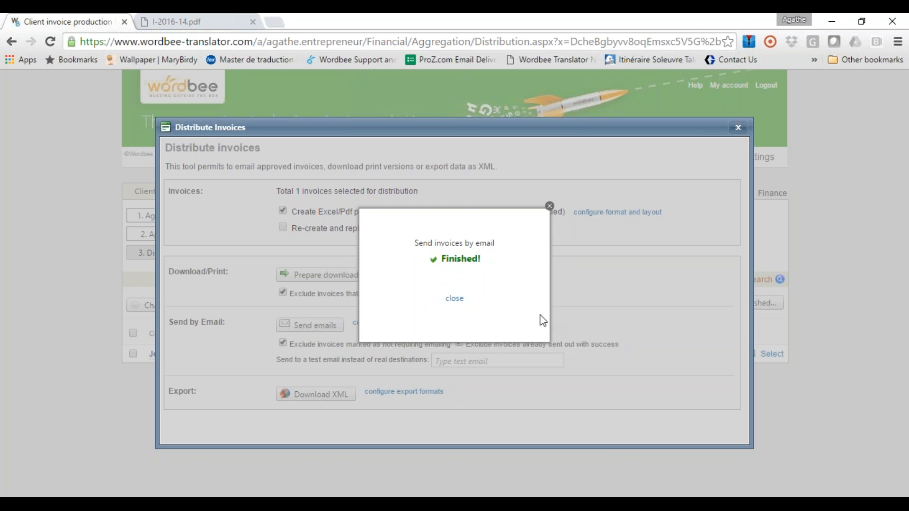
pyautogui.click(456, 299)
pyautogui.click(486, 359)
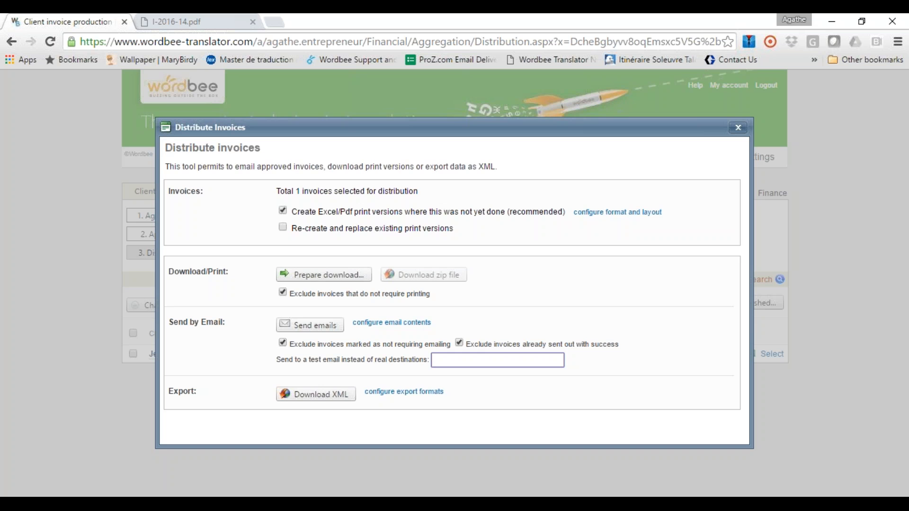
pyautogui.click(738, 127)
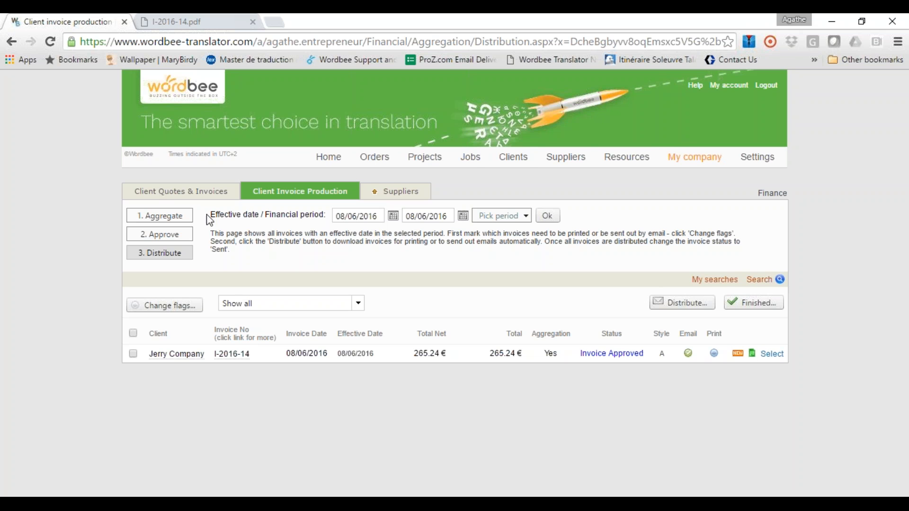
# - Open Jerry Company's client record and view its invoicing and accounting settings
pyautogui.click(528, 160)
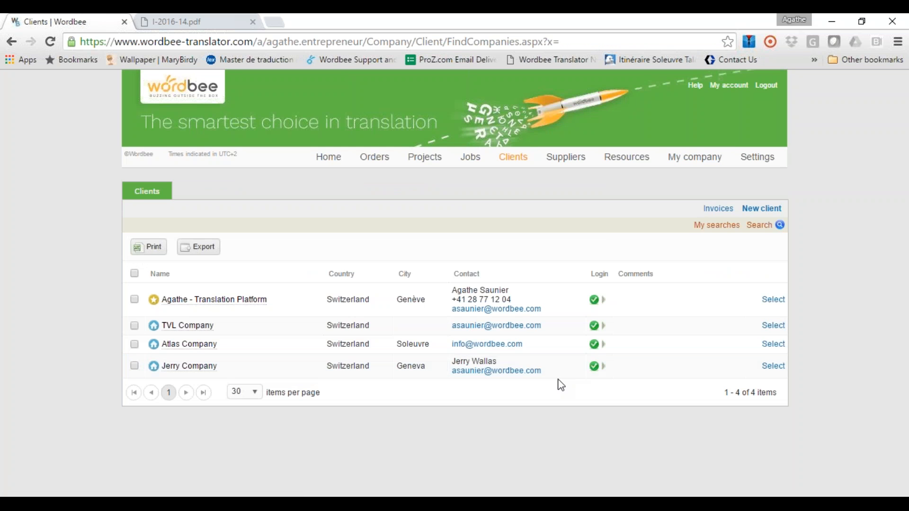
pyautogui.click(772, 368)
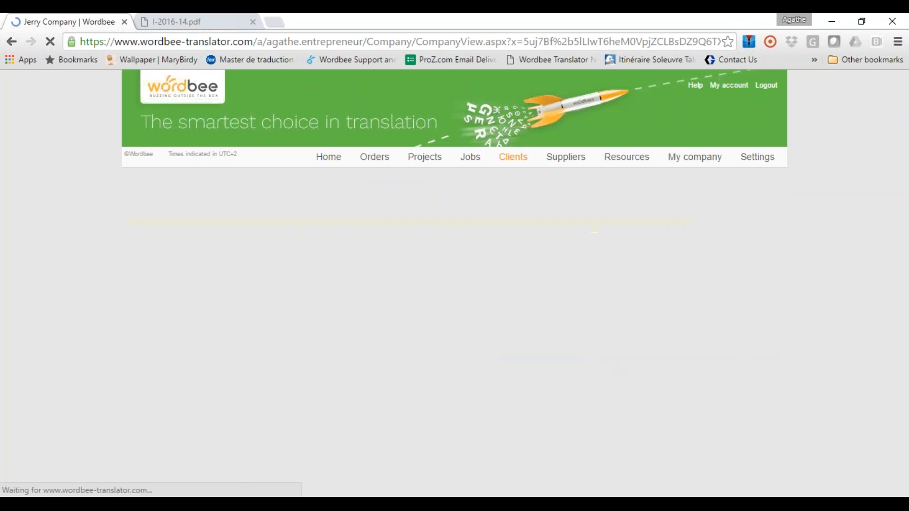
pyautogui.scroll(-3, 408, 426)
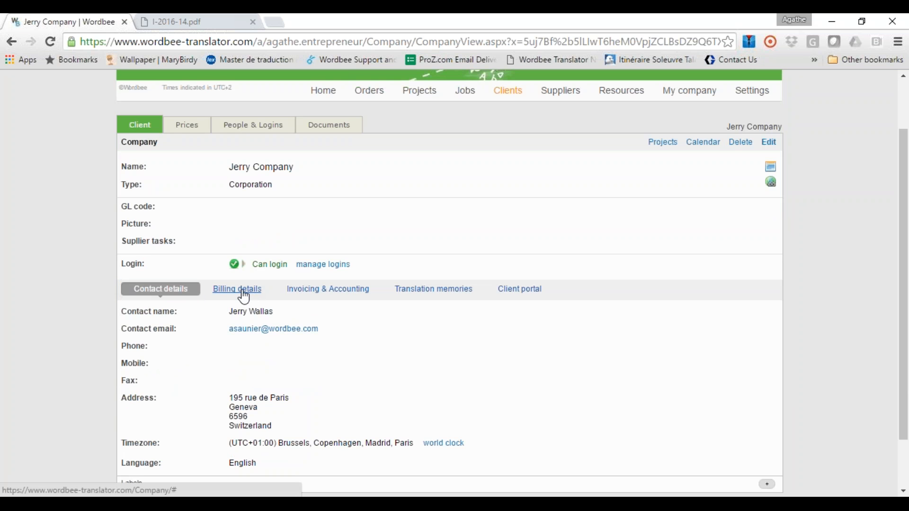
pyautogui.click(309, 295)
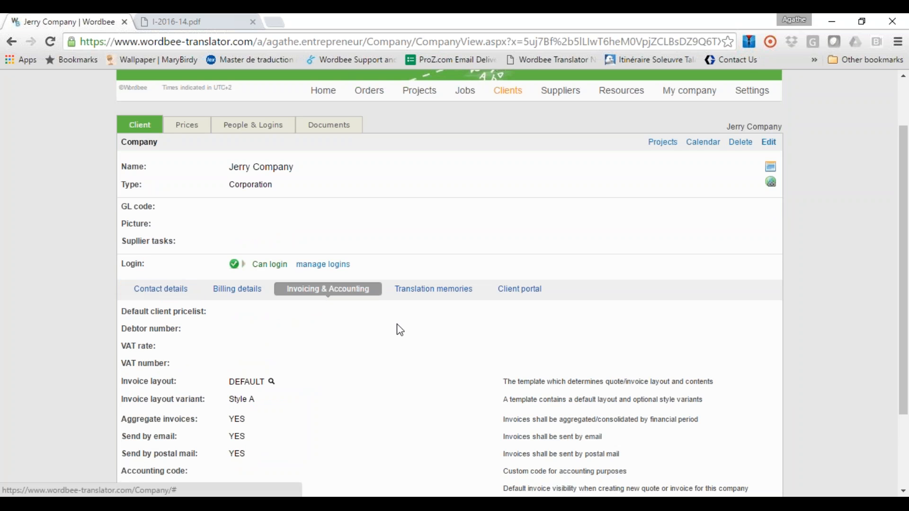
# - Set Jerry Company's invoice layout to Default - English in its invoicing and accounting settings and save the client record
pyautogui.click(769, 143)
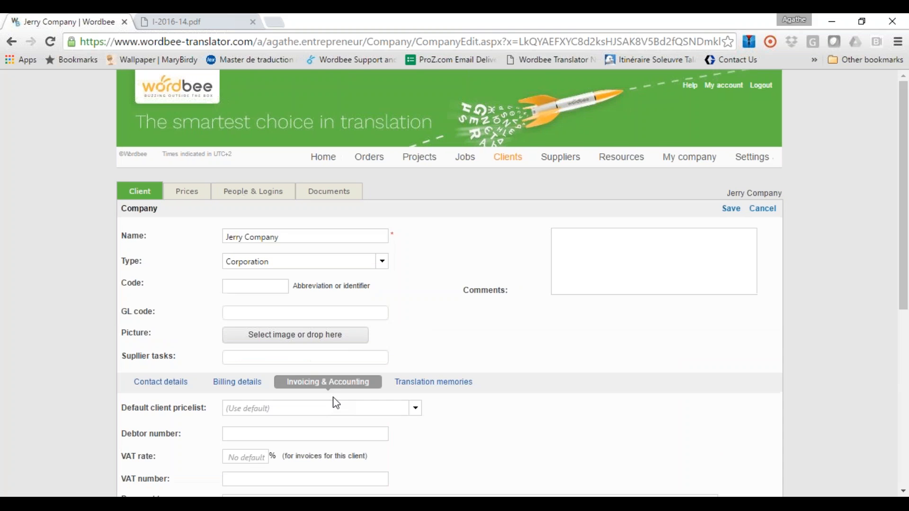
pyautogui.scroll(-2, 341, 397)
pyautogui.scroll(-1, 355, 404)
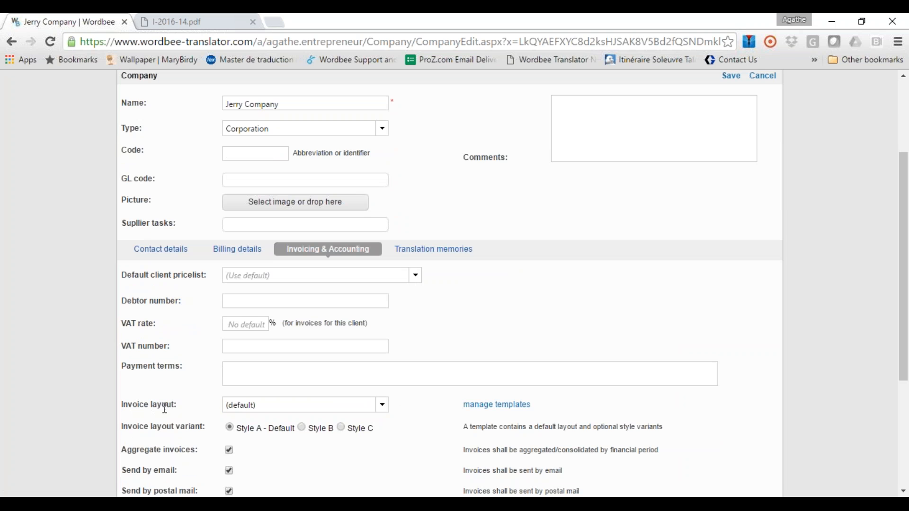
pyautogui.click(382, 406)
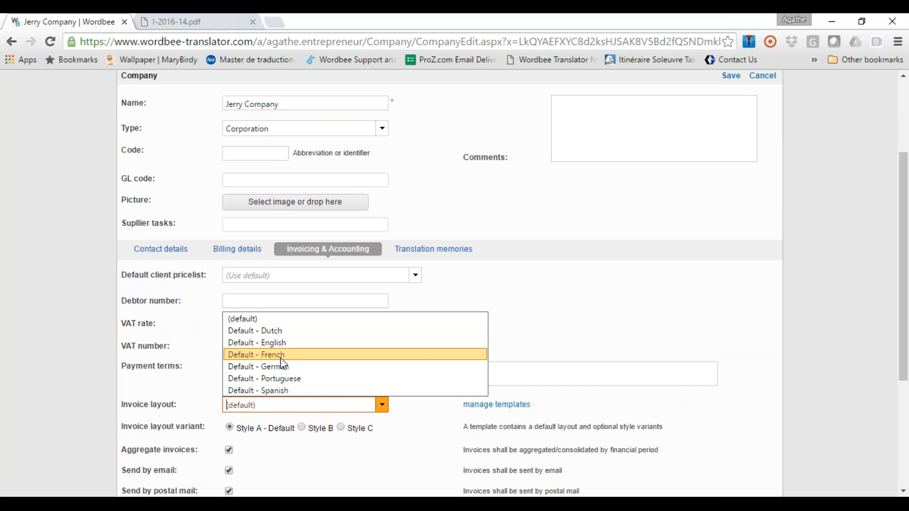
pyautogui.press('Up')
pyautogui.press('Return')
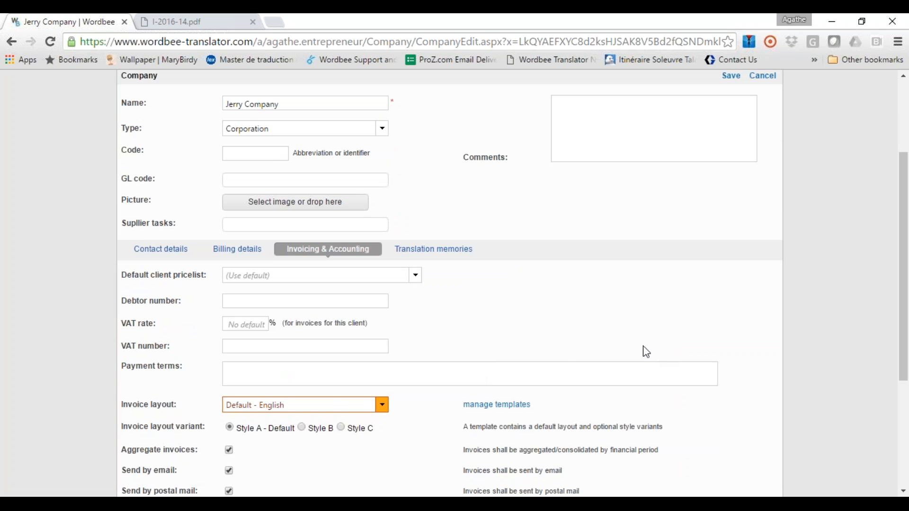
pyautogui.scroll(3, 670, 361)
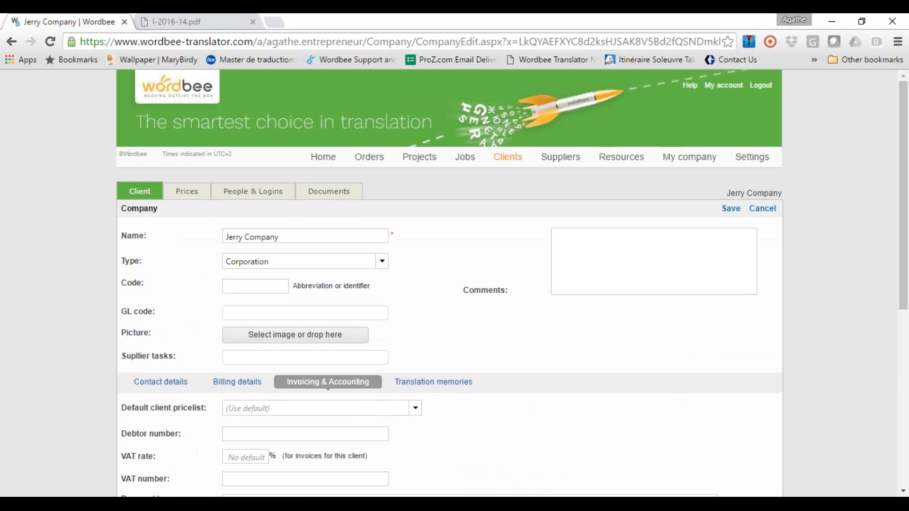
pyautogui.click(732, 208)
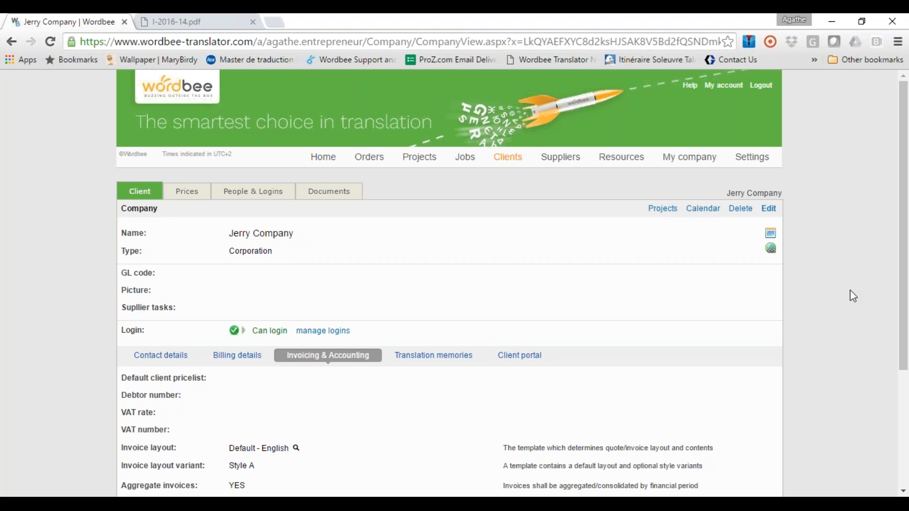
# - Open the Invoice Print Layout configuration from the Invoicing section of the platform customisation settings
pyautogui.click(753, 159)
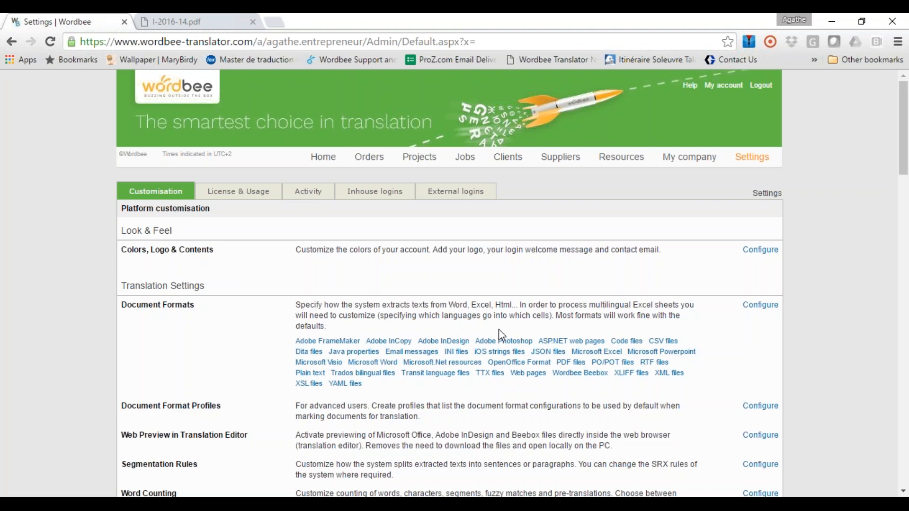
pyautogui.scroll(-8, 499, 330)
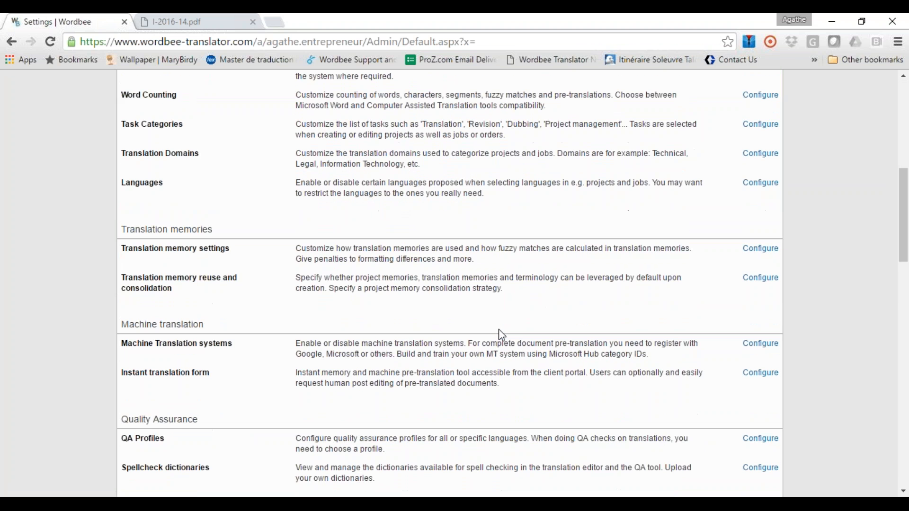
pyautogui.scroll(-4, 499, 330)
pyautogui.scroll(13, 502, 335)
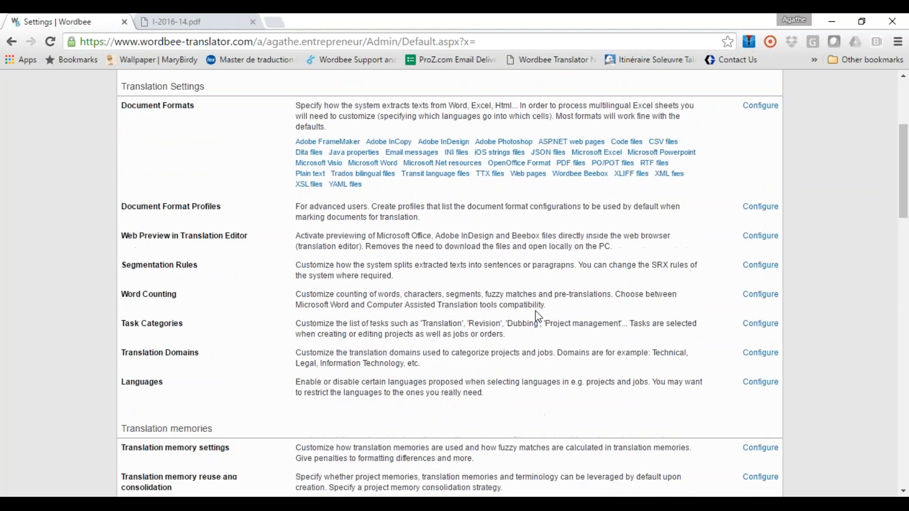
pyautogui.moveTo(754, 166)
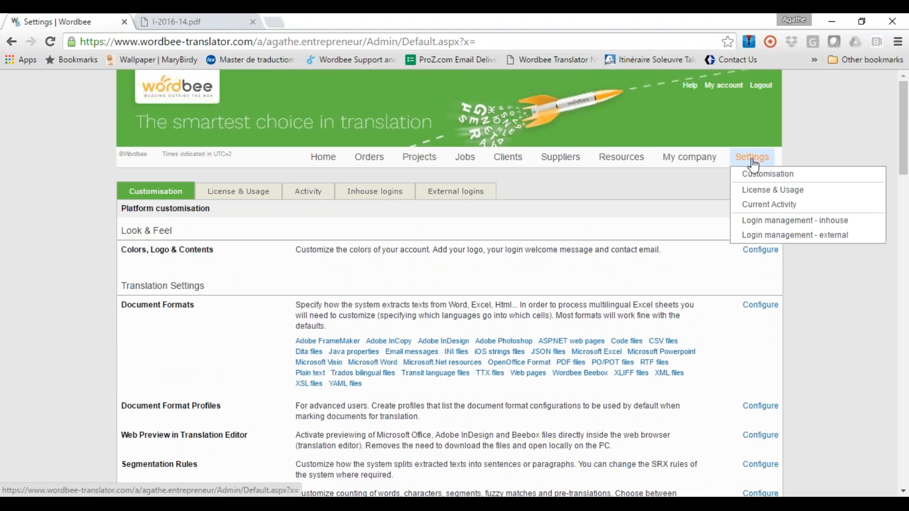
pyautogui.scroll(-8, 362, 430)
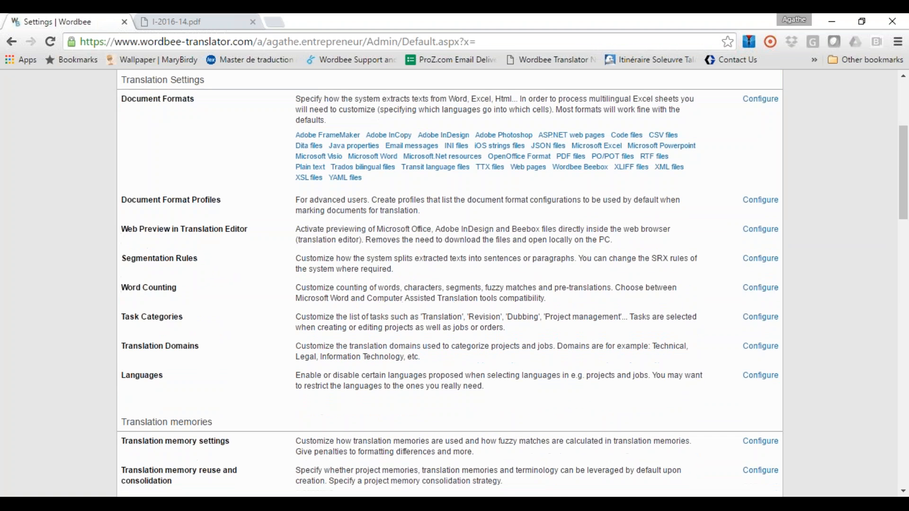
pyautogui.scroll(-7, 76, 369)
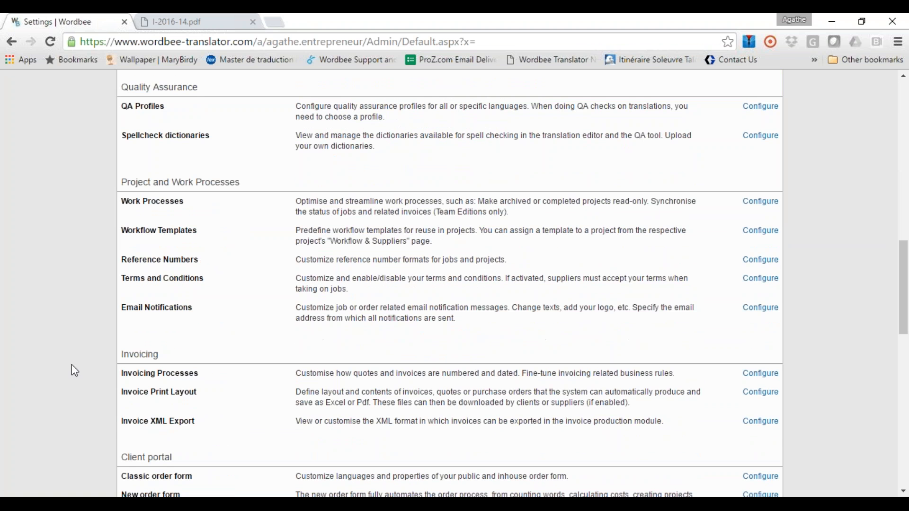
pyautogui.doubleClick(133, 351)
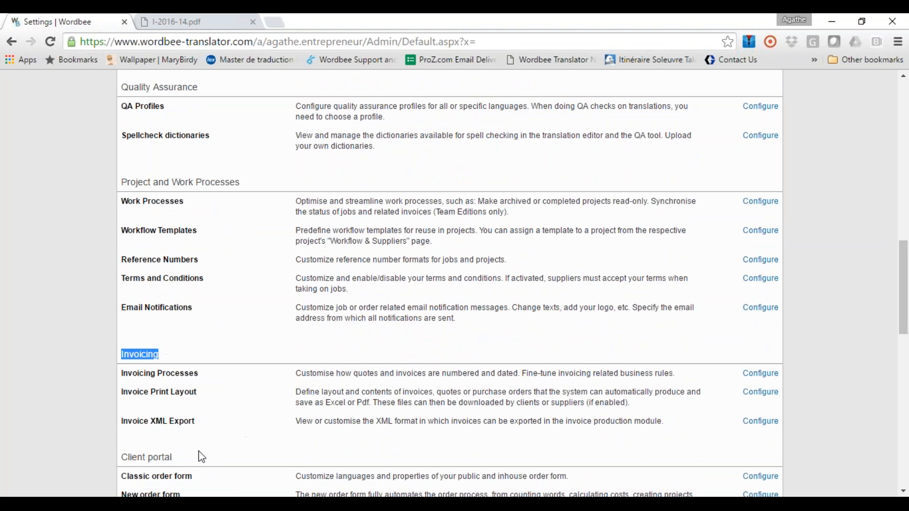
pyautogui.click(214, 434)
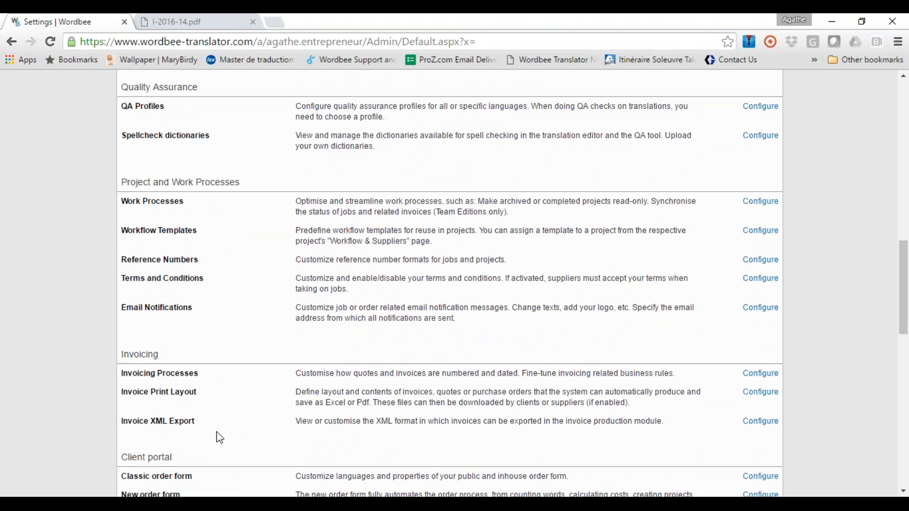
pyautogui.click(768, 395)
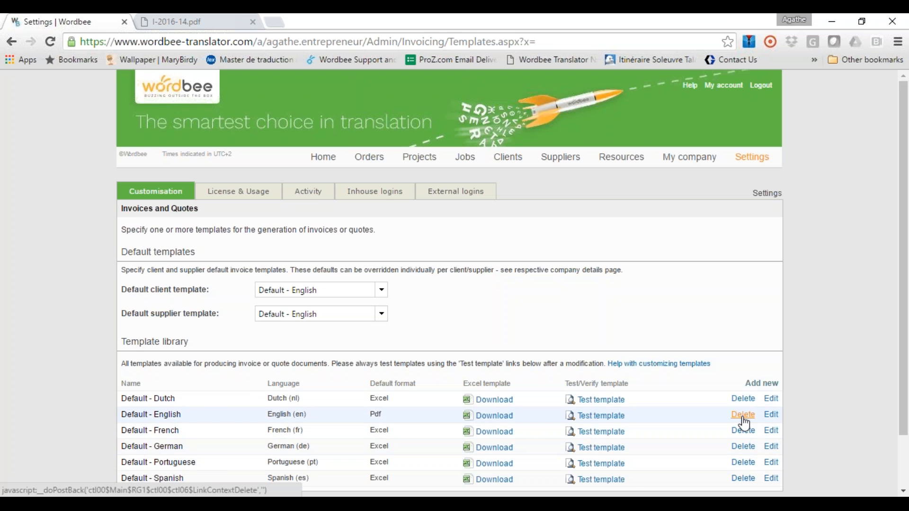
# - Download the Default - English Excel template, examine the logo, text lines and placeholders on its Quote sheet in Excel, and close the workbook
pyautogui.click(502, 424)
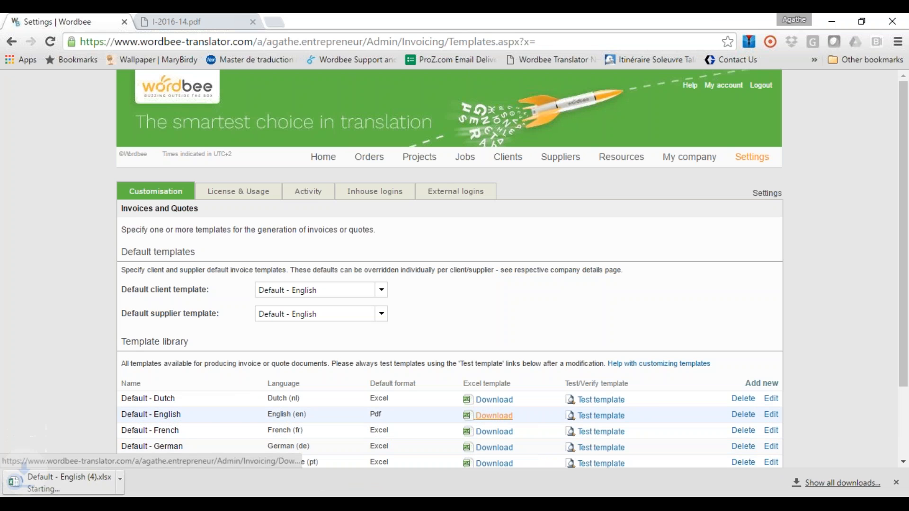
pyautogui.click(71, 483)
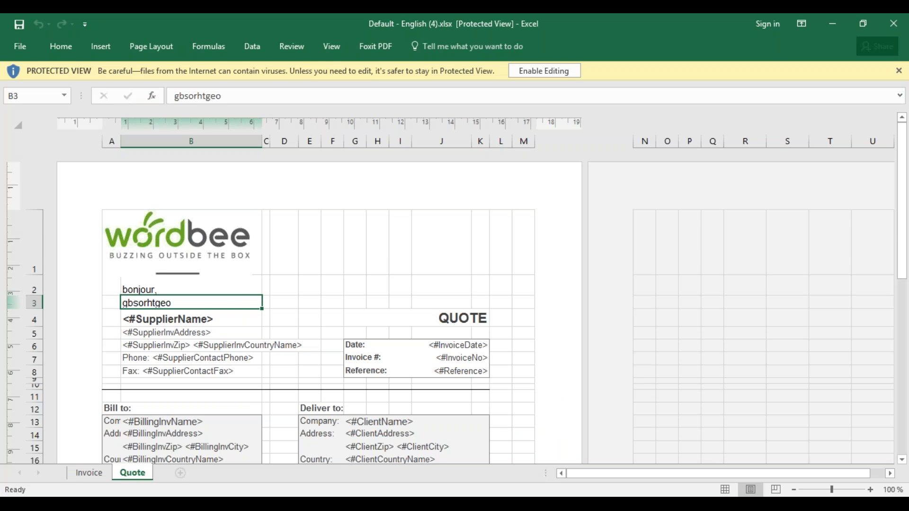
pyautogui.scroll(-5, 273, 391)
pyautogui.scroll(5, 298, 408)
pyautogui.click(223, 272)
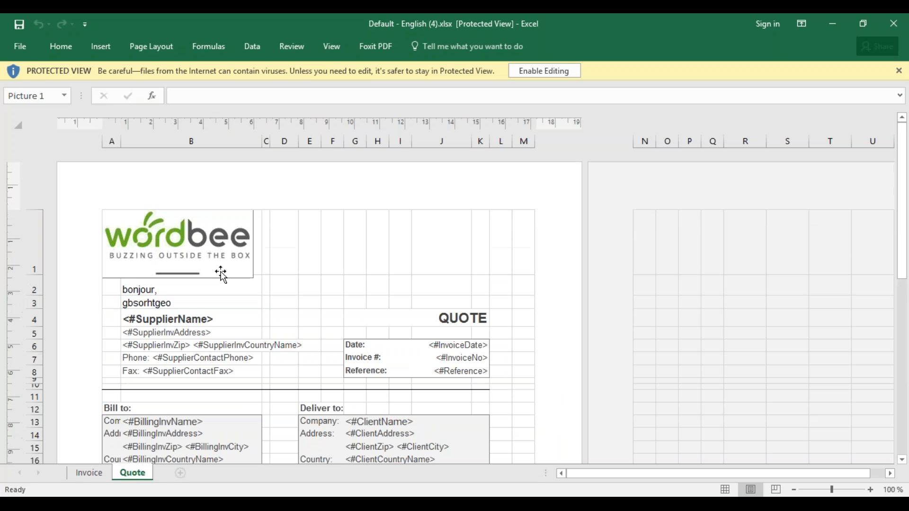
pyautogui.click(355, 229)
pyautogui.click(225, 293)
pyautogui.scroll(-4, 464, 390)
pyautogui.scroll(-1, 463, 390)
pyautogui.scroll(5, 471, 405)
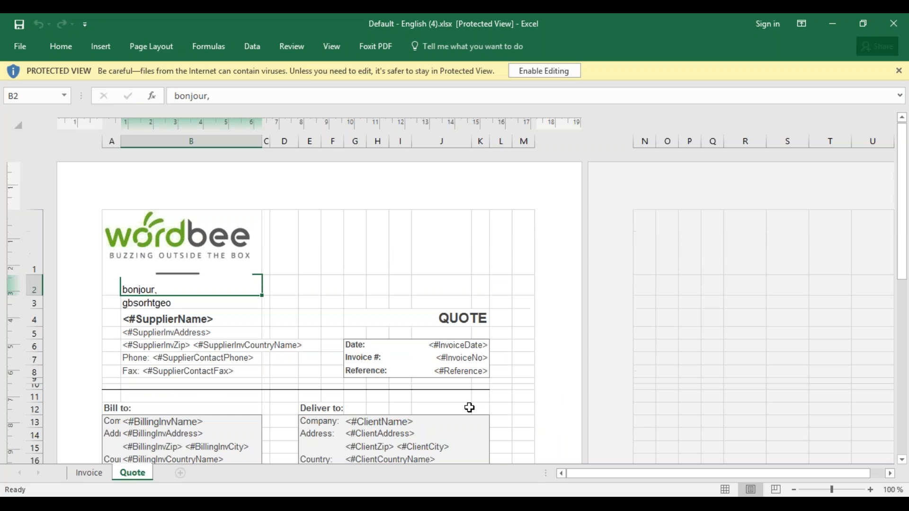
pyautogui.click(893, 21)
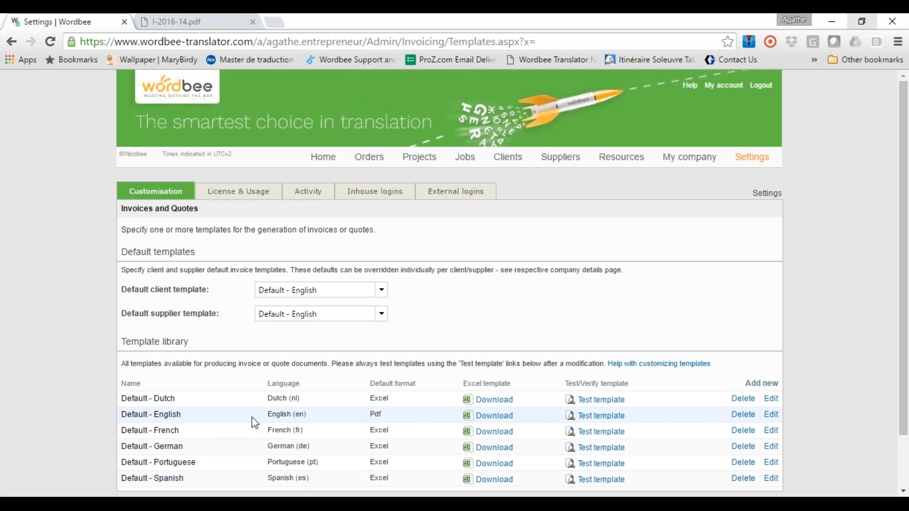
# - Review the Default - English template's language, default format and Excel file upload settings, and close them without saving
pyautogui.click(772, 415)
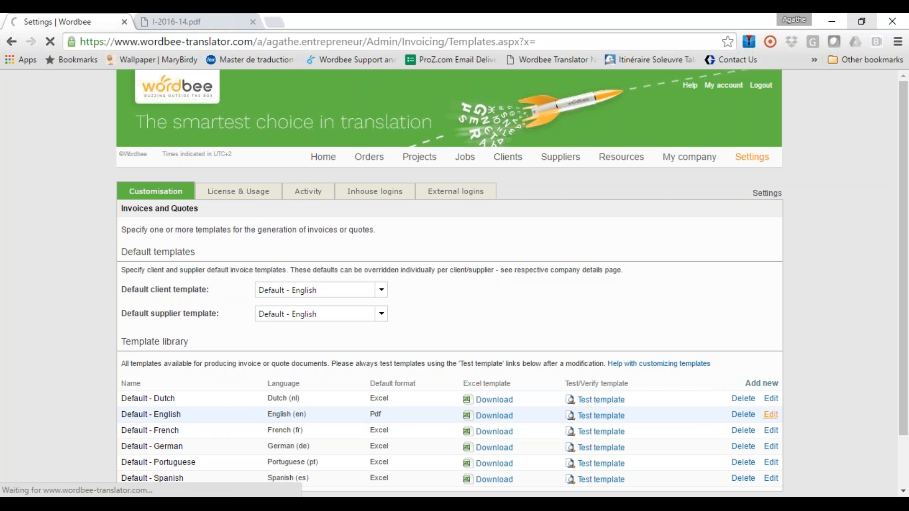
pyautogui.scroll(-3, 424, 373)
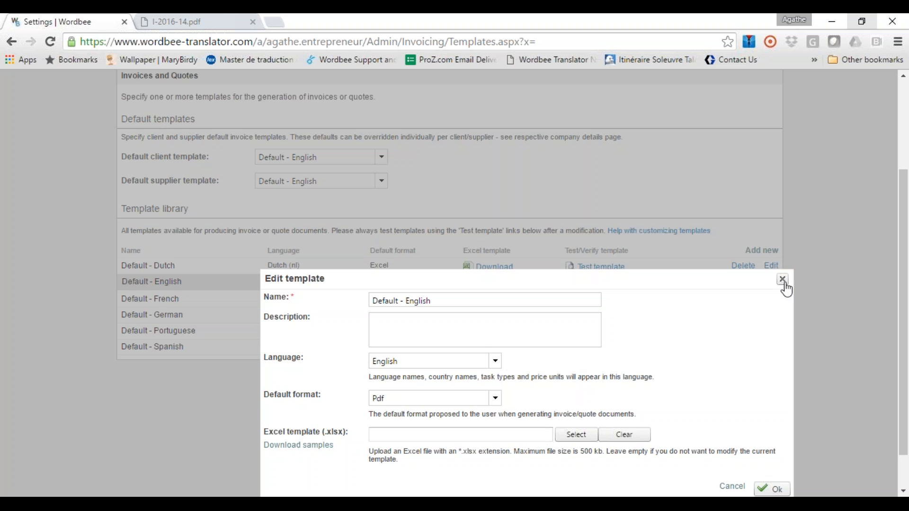
pyautogui.click(783, 282)
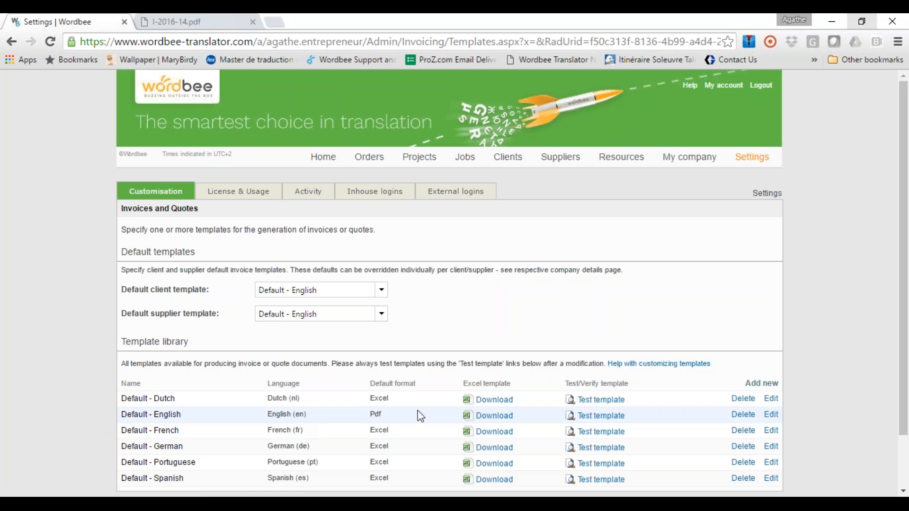
# - Open the Default - Dutch template's settings, view the available default formats, and close them without saving
pyautogui.click(767, 417)
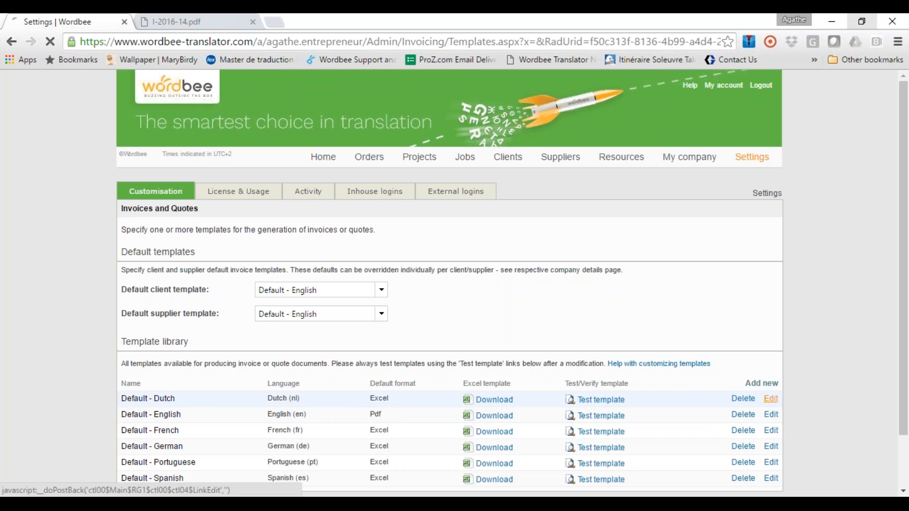
pyautogui.click(771, 398)
pyautogui.scroll(-2, 663, 373)
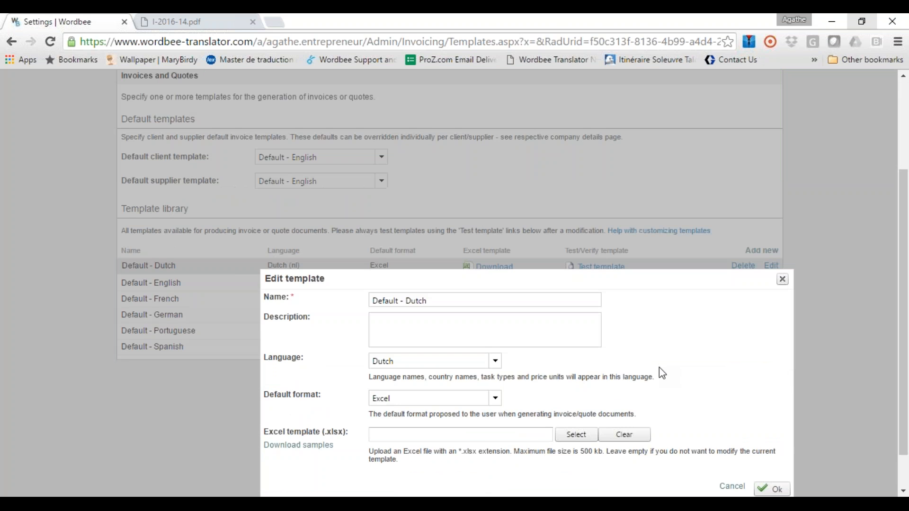
pyautogui.scroll(-1, 662, 374)
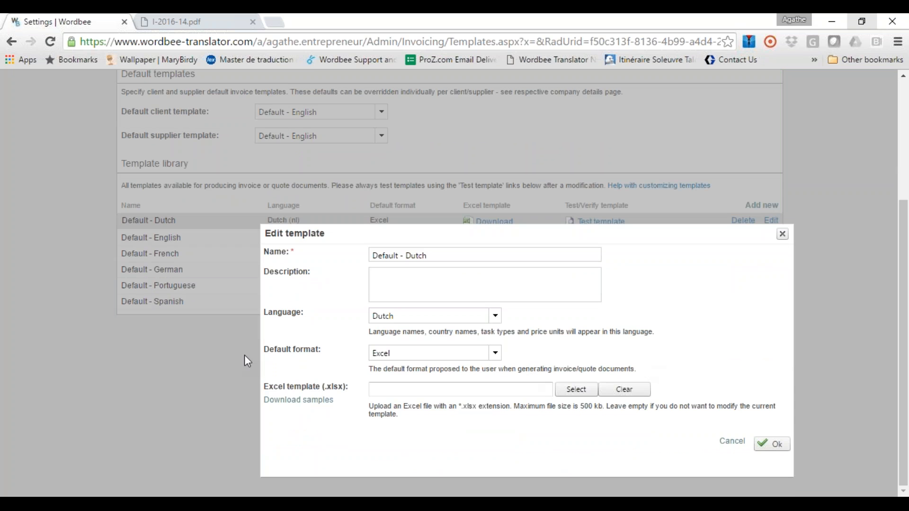
pyautogui.click(413, 353)
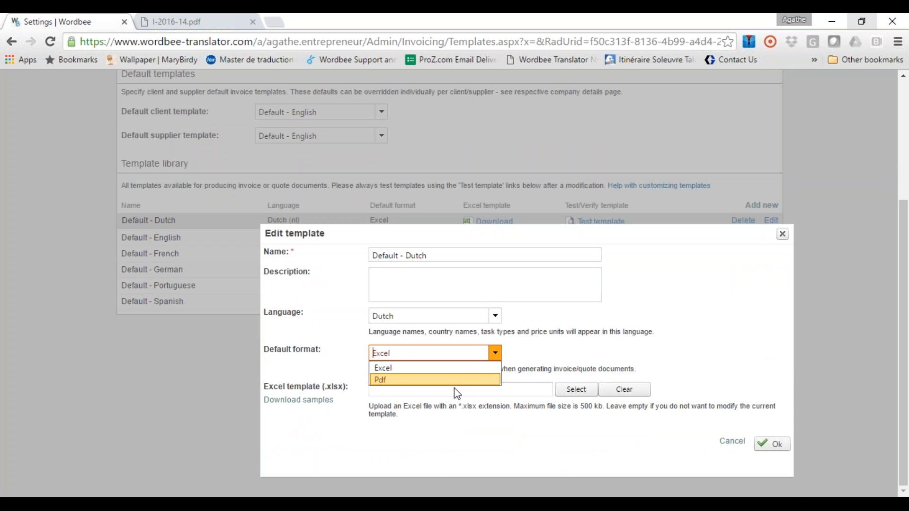
pyautogui.click(719, 339)
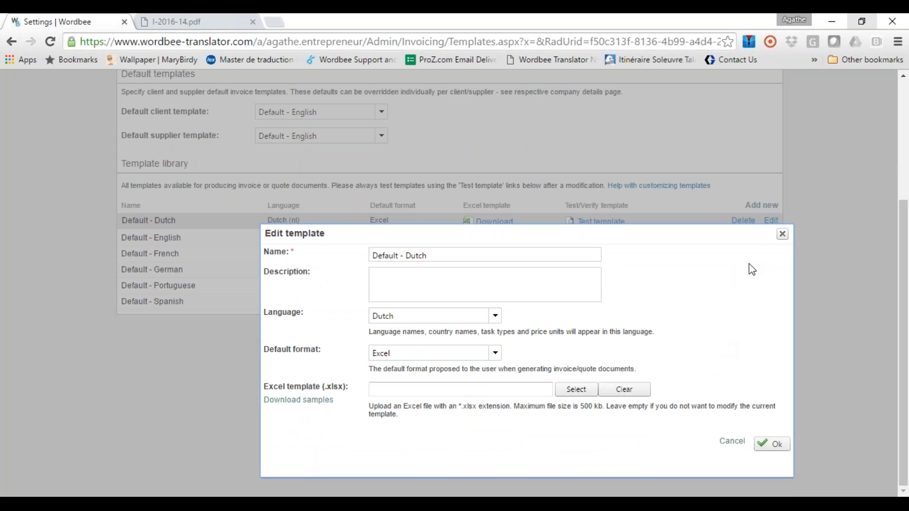
pyautogui.click(783, 235)
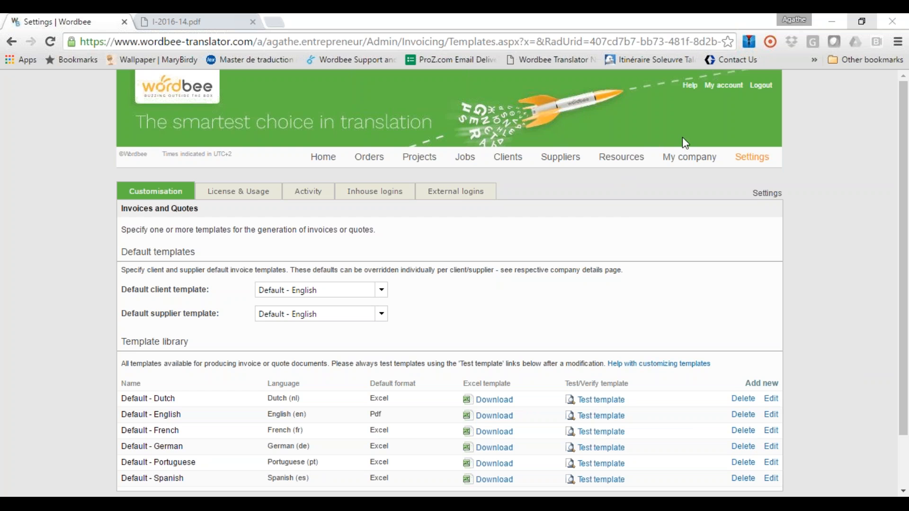
pyautogui.moveTo(690, 157)
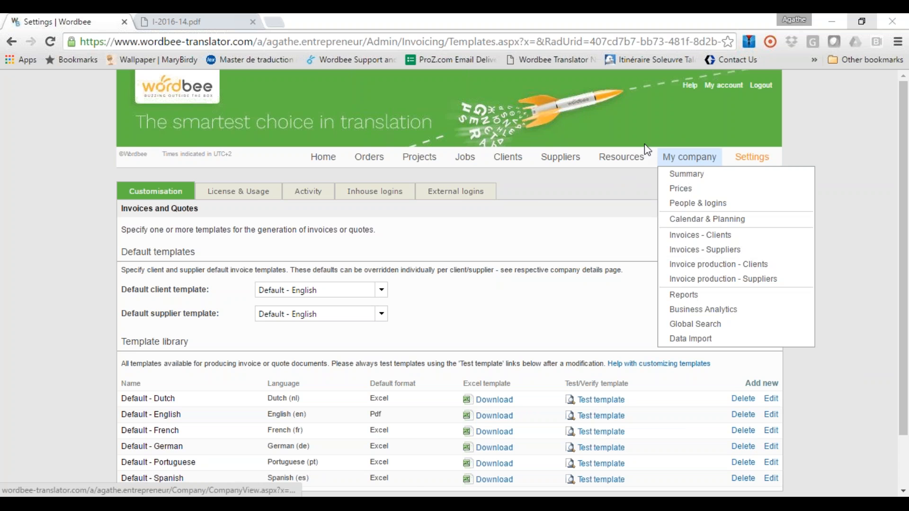
pyautogui.click(903, 20)
pyautogui.click(496, 283)
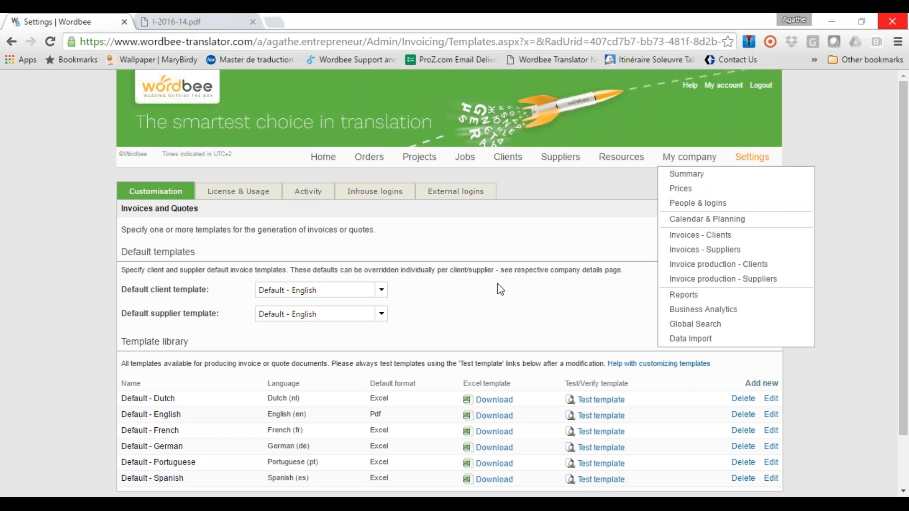